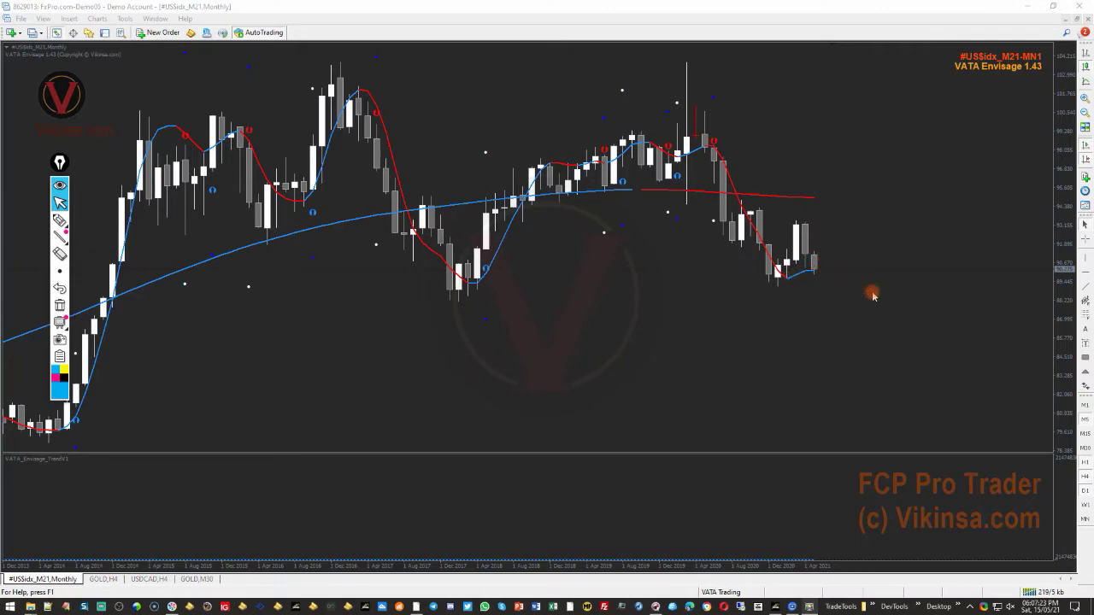
Examine the latest candles and both moving averages up close on the US dollar index monthly chart.
click(1085, 98)
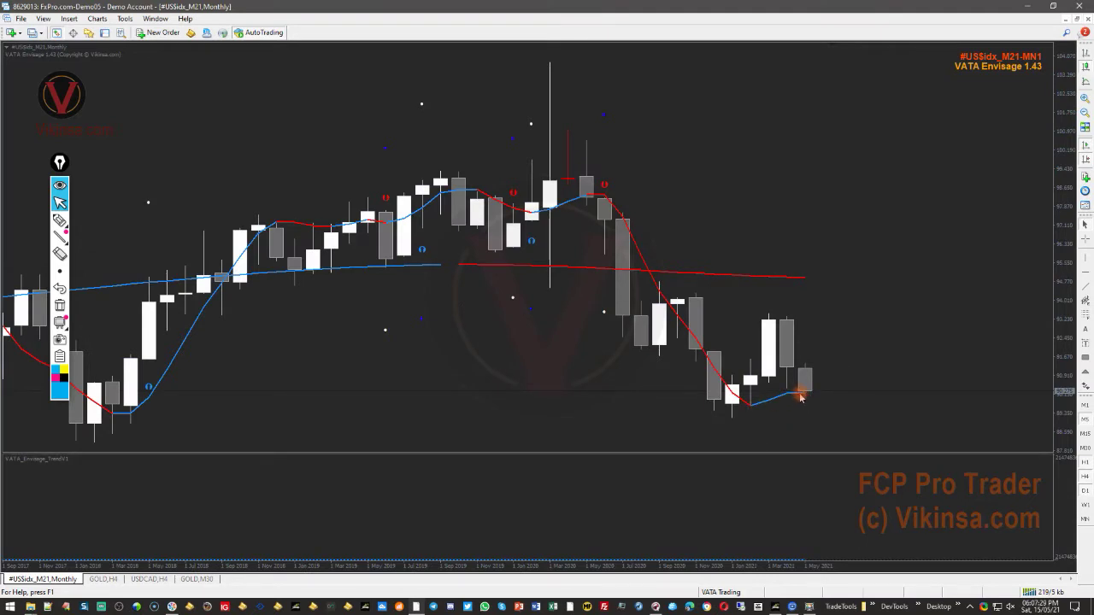
mouse_move(802, 396)
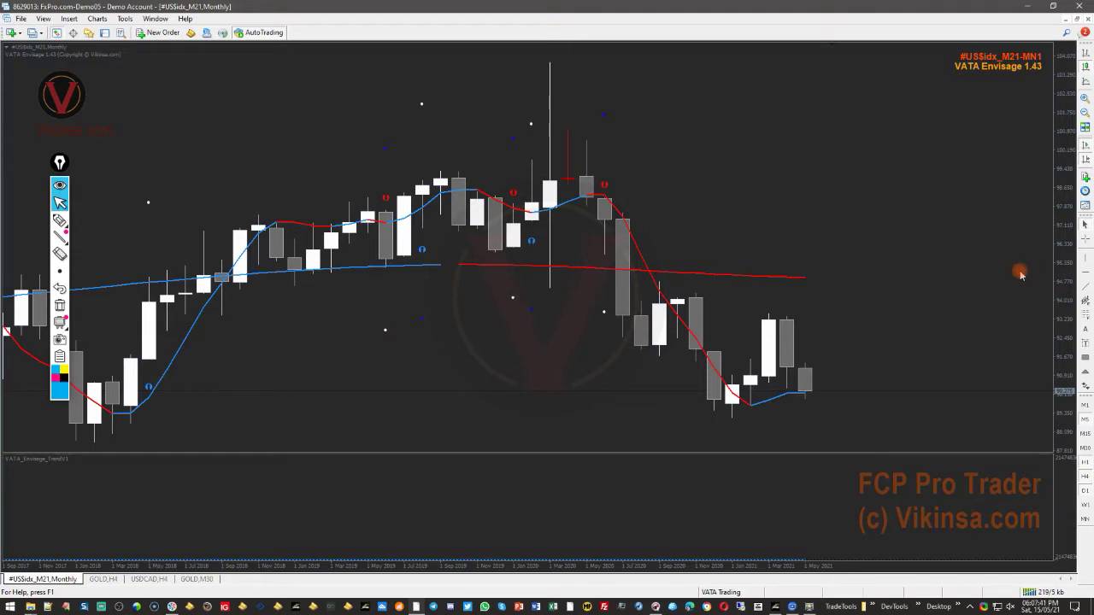
drag(1060, 253, 1062, 309)
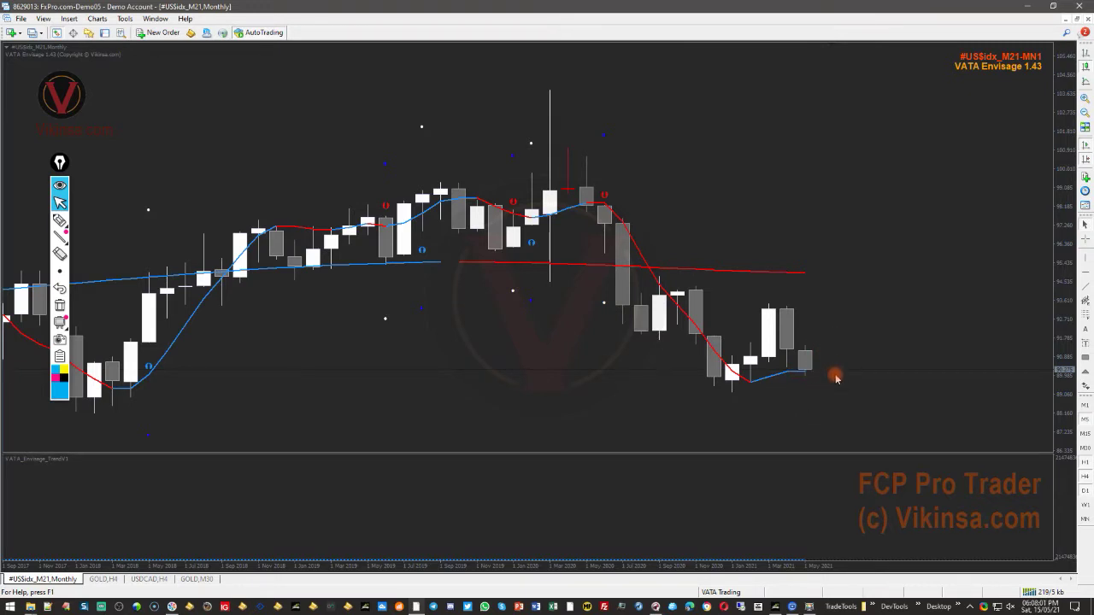
mouse_move(817, 376)
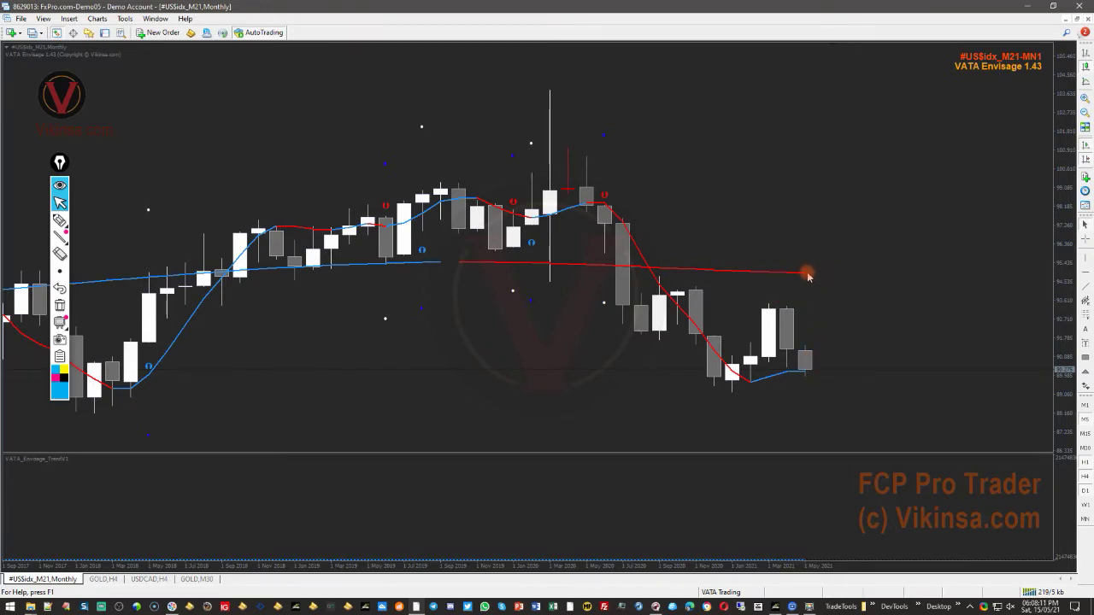
drag(1069, 416, 1059, 317)
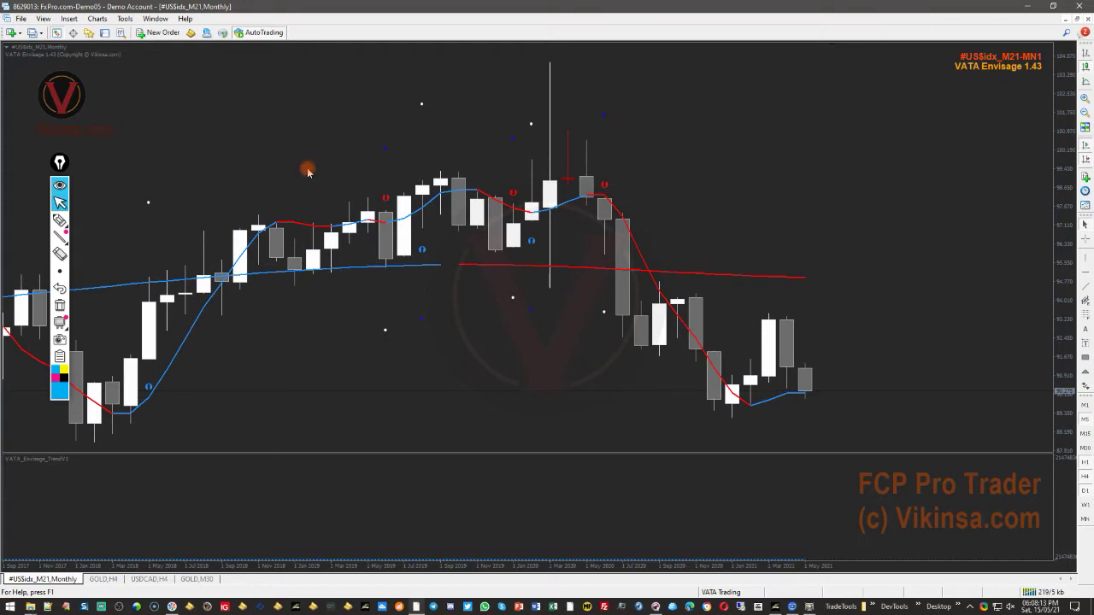
Mark the long-term red average with an arrow and line, sketch a W-shaped price path reaching it and turning down, then clear the drawings.
click(60, 220)
mouse_move(857, 279)
mouse_down()
mouse_move(812, 282)
mouse_move(830, 269)
mouse_move(831, 289)
mouse_up()
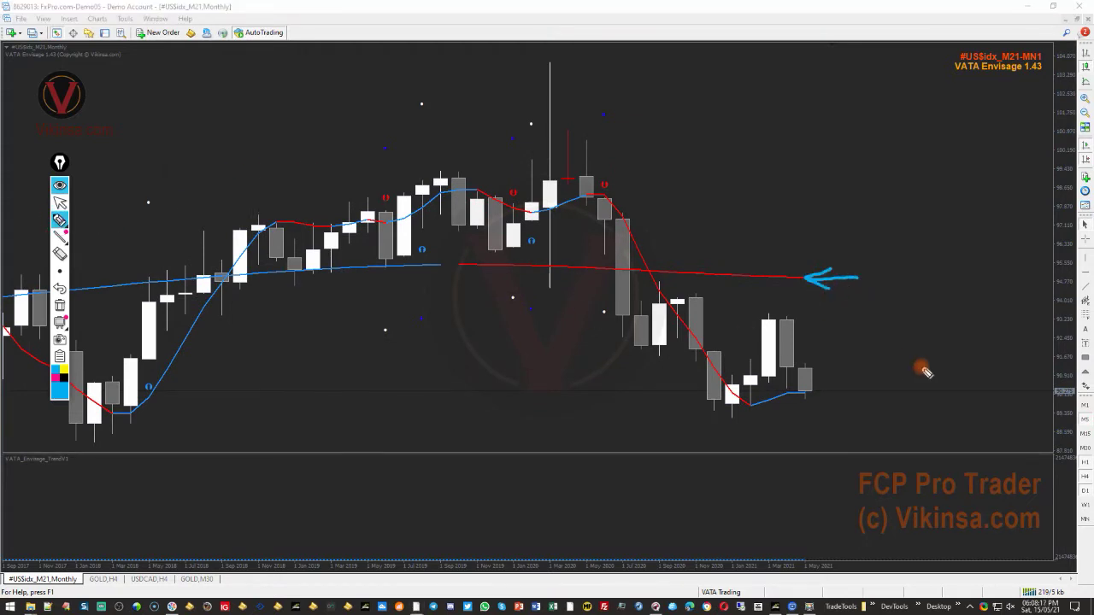
drag(630, 270, 818, 283)
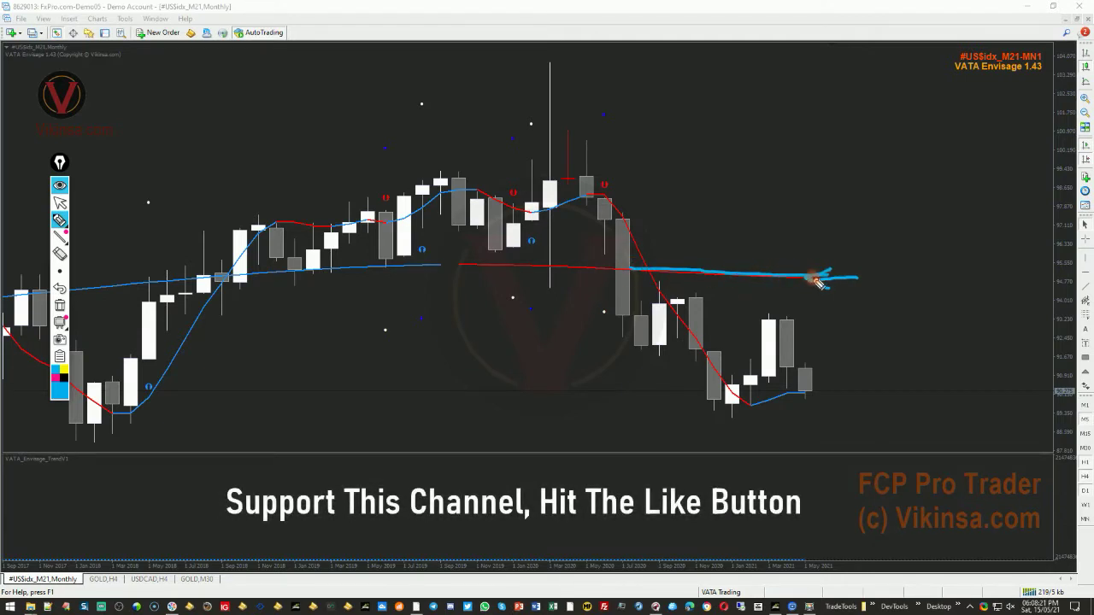
mouse_move(665, 282)
mouse_down()
mouse_move(722, 425)
mouse_move(752, 330)
mouse_move(795, 364)
mouse_move(806, 393)
mouse_move(851, 288)
mouse_up()
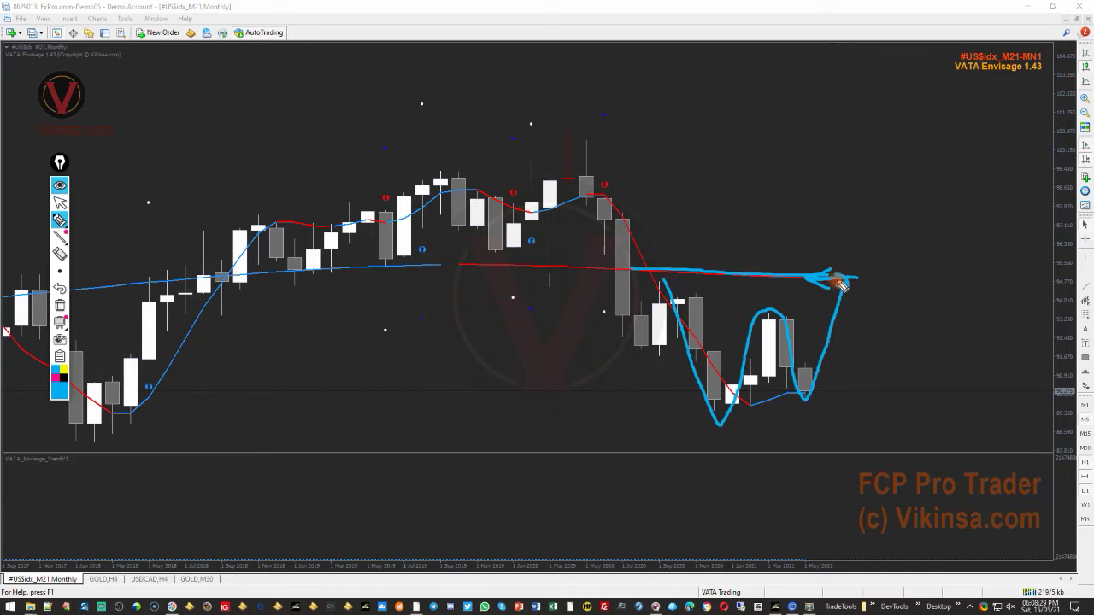
drag(847, 285, 873, 322)
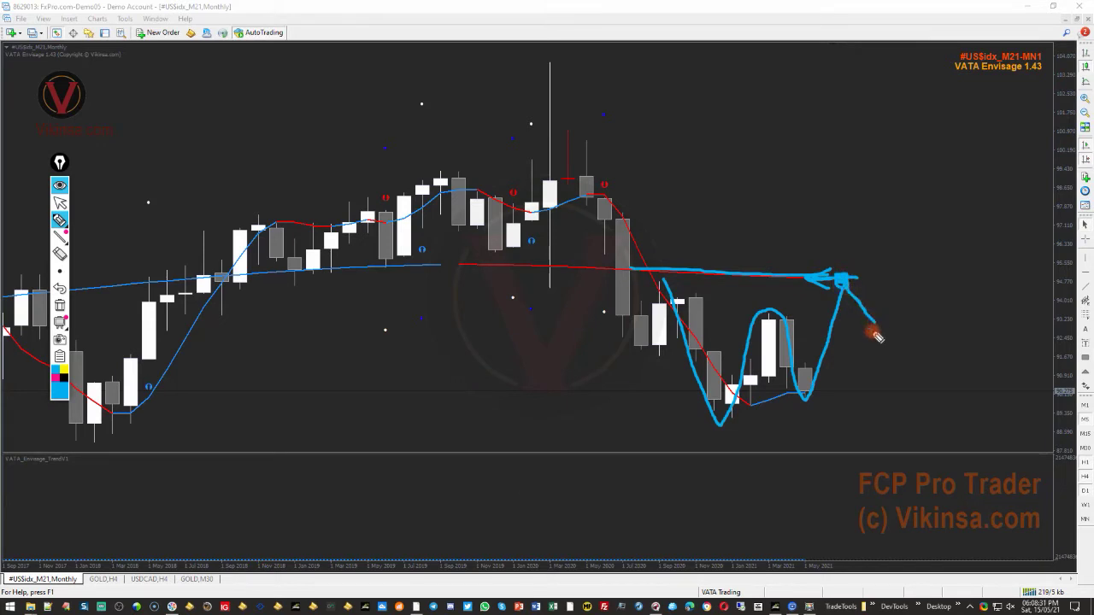
mouse_move(59, 221)
click(60, 305)
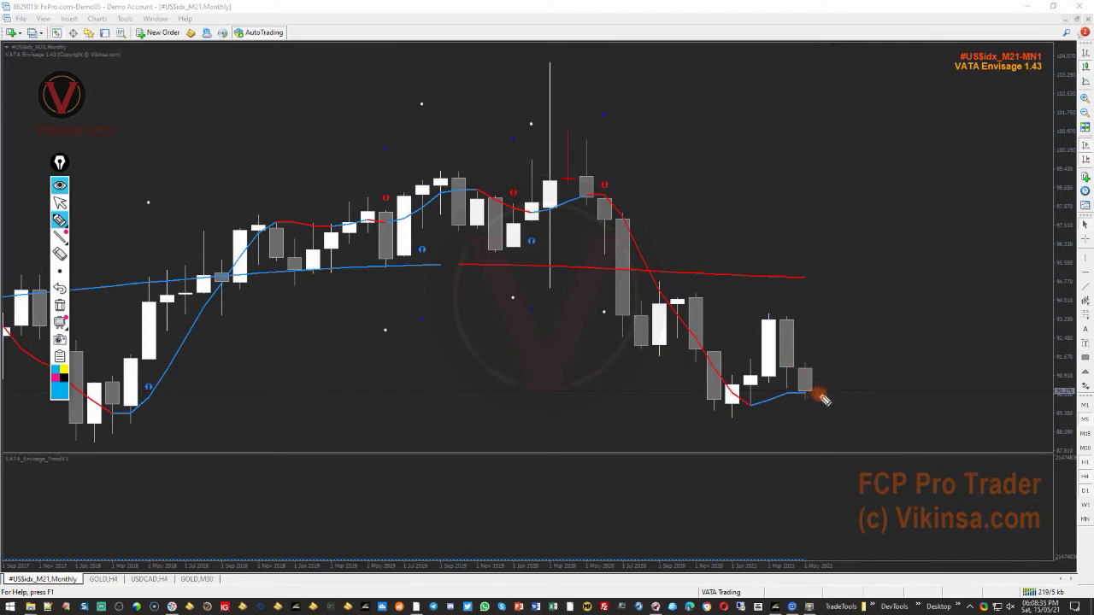
Highlight the short average's end below the latest monthly candle with a circle and rising arrow, then an underline, clearing each.
mouse_move(825, 398)
mouse_down()
mouse_move(788, 406)
mouse_move(840, 396)
mouse_move(796, 414)
mouse_move(826, 406)
mouse_move(849, 366)
mouse_up()
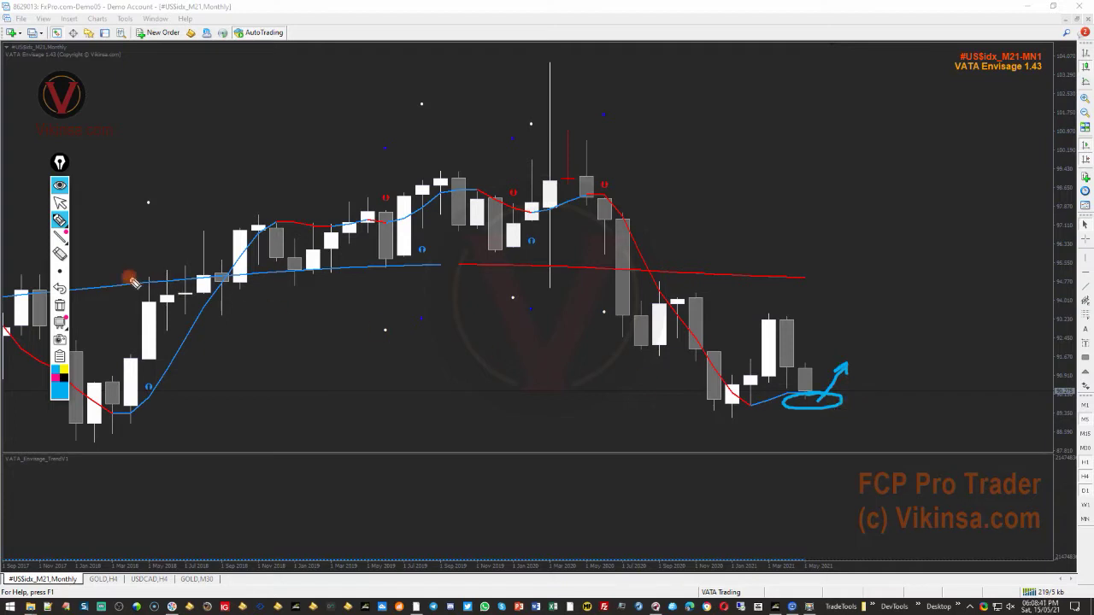
click(60, 305)
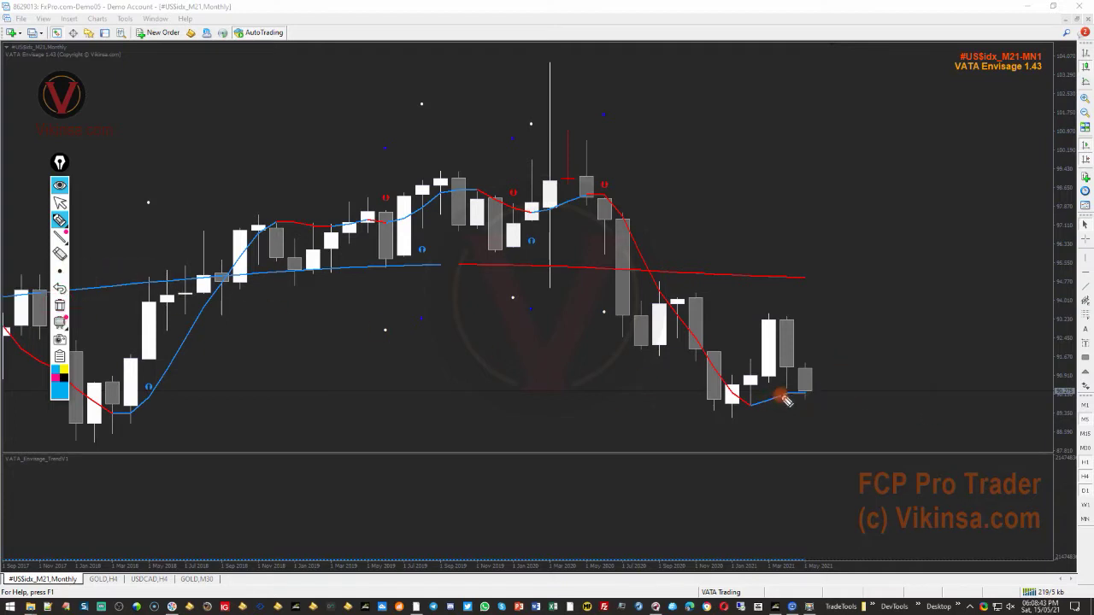
drag(791, 399, 835, 395)
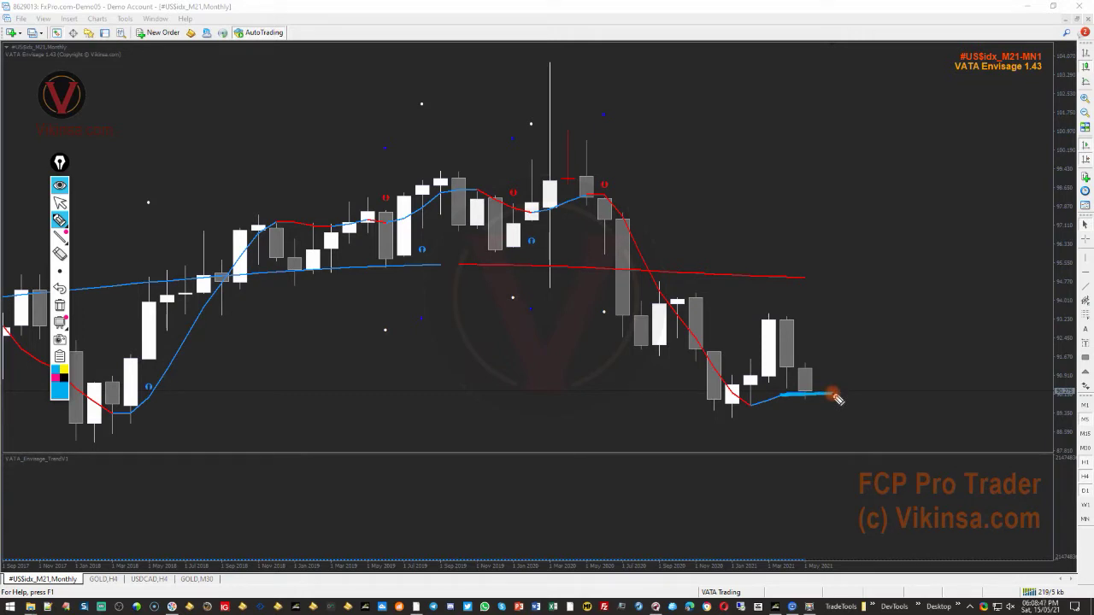
click(61, 309)
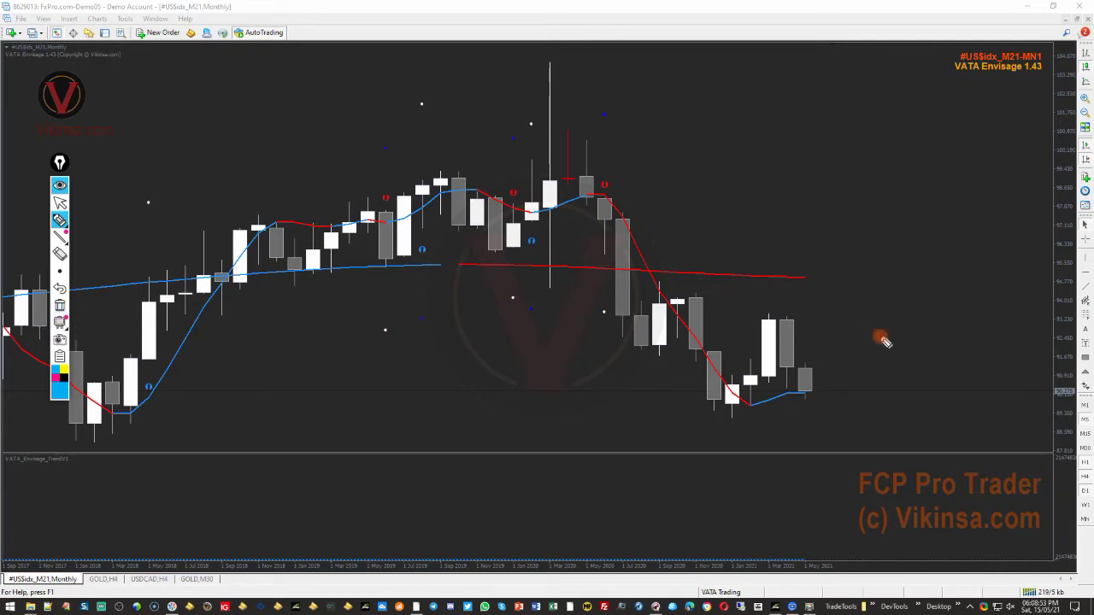
Switch the chart to the weekly timeframe and circle the red signal marker where the two averages cross.
click(59, 204)
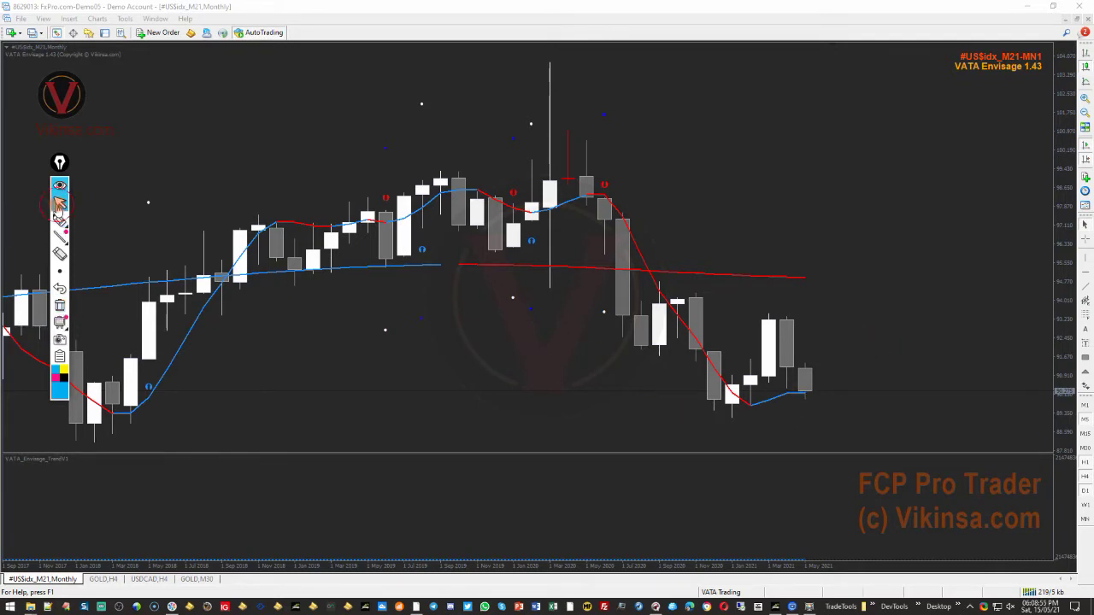
click(1086, 504)
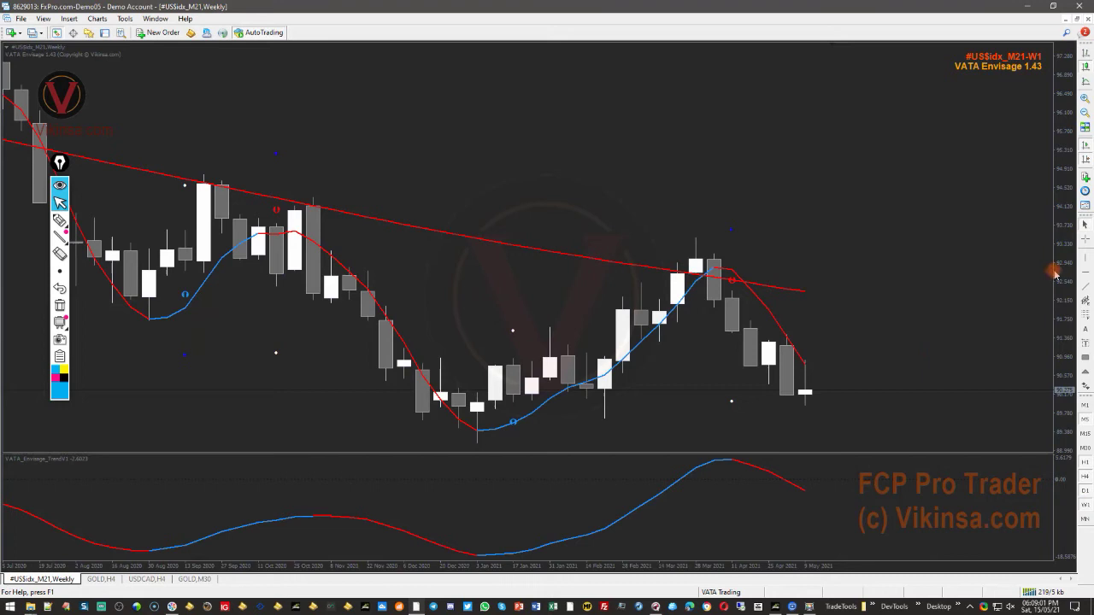
click(61, 220)
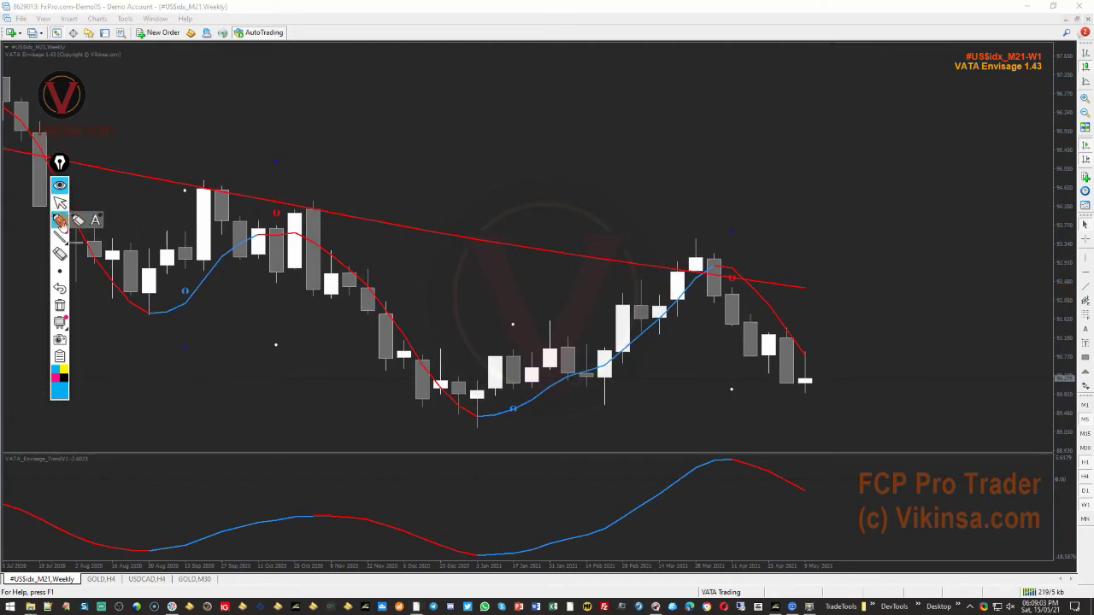
mouse_move(778, 248)
mouse_down()
mouse_move(733, 272)
mouse_move(737, 287)
mouse_move(778, 250)
mouse_move(749, 272)
mouse_up()
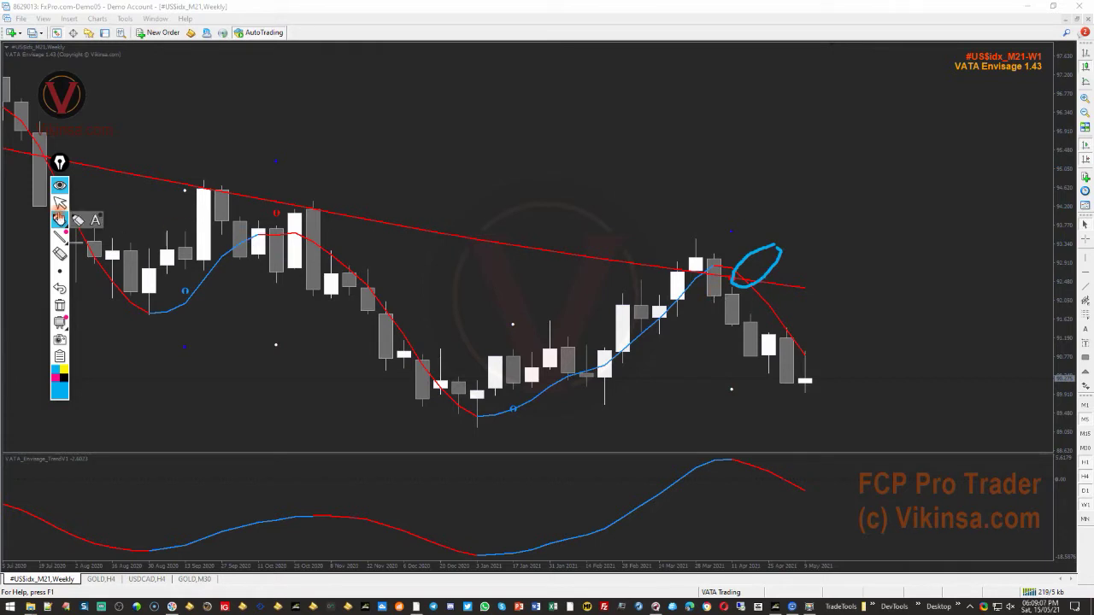
click(60, 288)
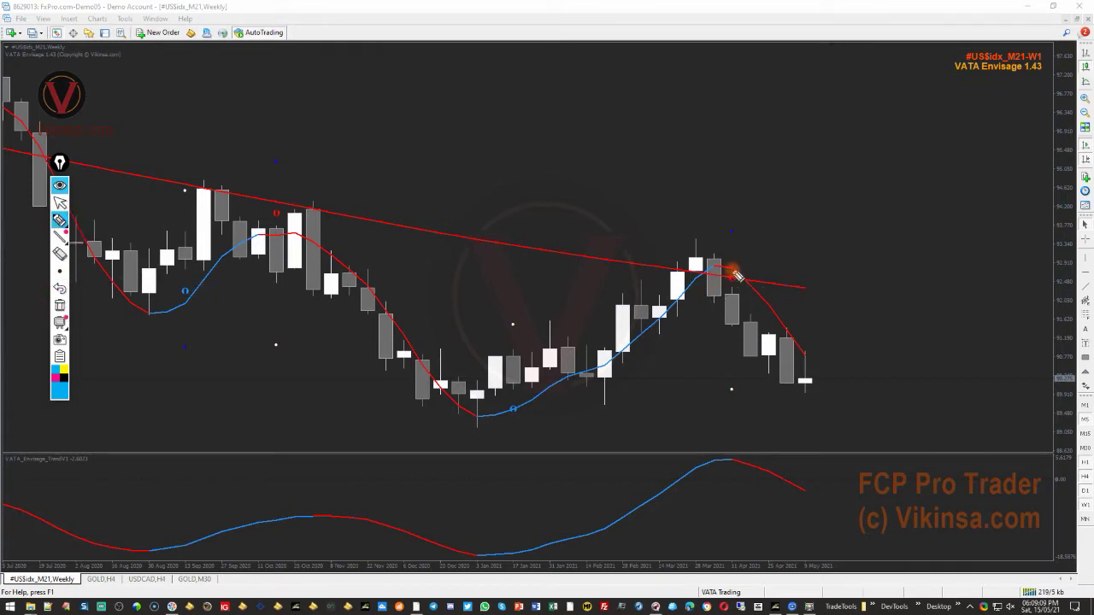
mouse_move(754, 266)
mouse_down()
mouse_move(724, 289)
mouse_move(766, 273)
mouse_move(758, 263)
mouse_up()
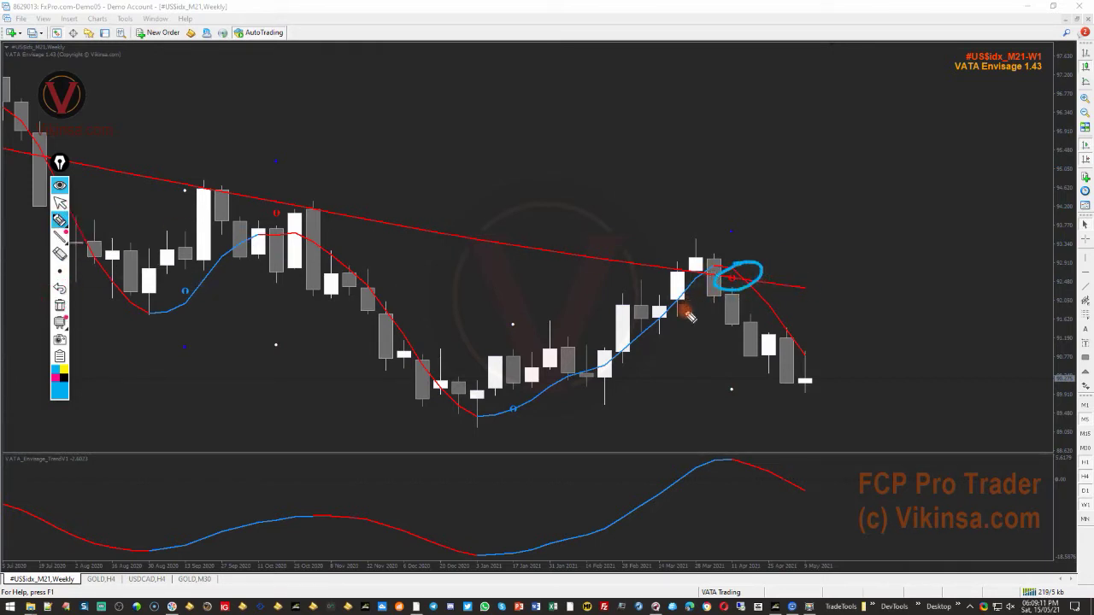
Draw a level line beneath the latest weekly candles, mark and circle the last candle, then clear the drawings.
drag(701, 391, 833, 388)
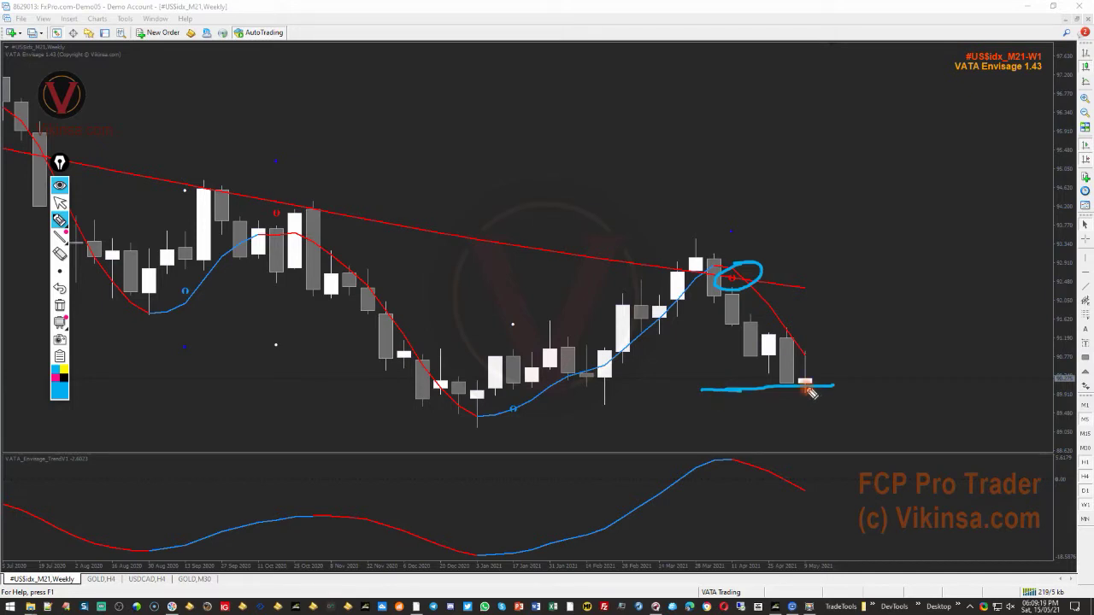
mouse_move(817, 353)
mouse_down()
mouse_move(802, 396)
mouse_move(814, 373)
mouse_up()
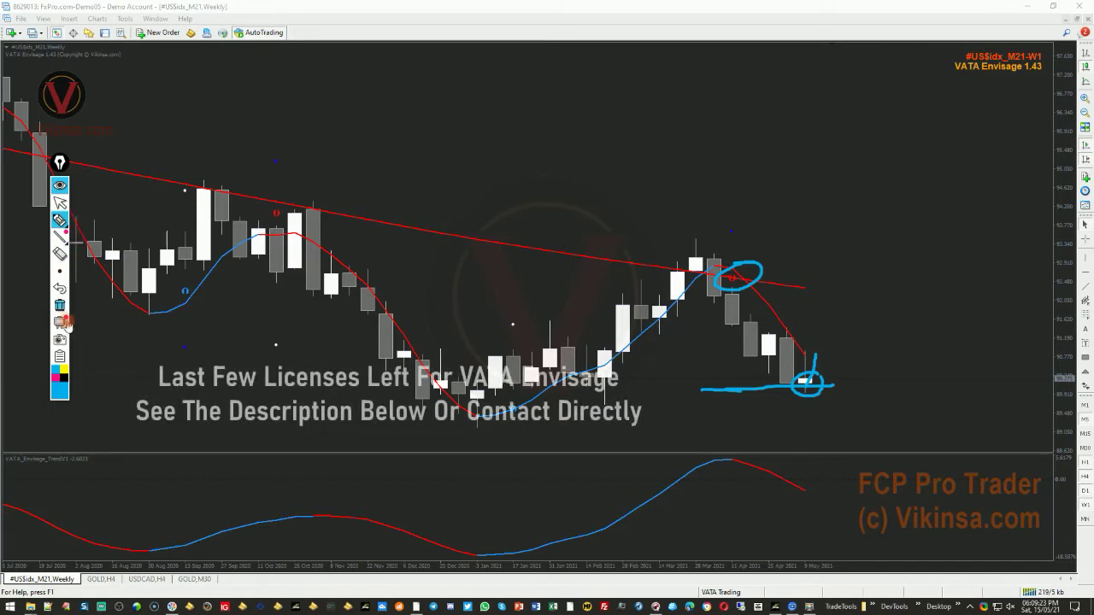
click(61, 290)
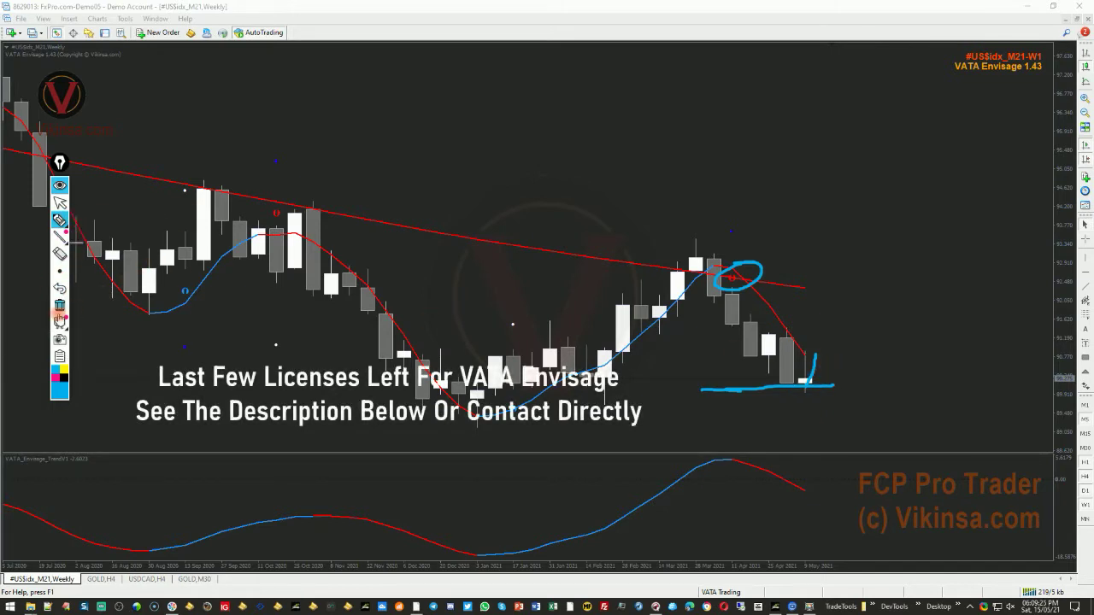
click(60, 305)
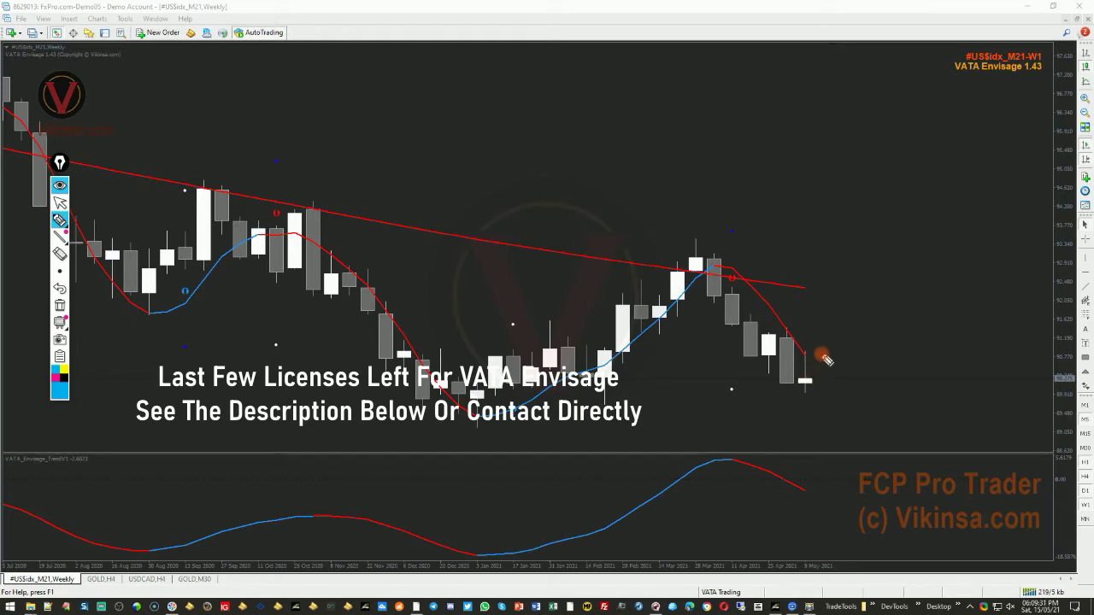
Sketch the next weekly candle, a W-shaped path rising from it and a support line under the lows, then clear the drawings.
mouse_move(818, 348)
mouse_down()
mouse_move(818, 369)
mouse_move(836, 352)
mouse_move(840, 390)
mouse_move(818, 391)
mouse_up()
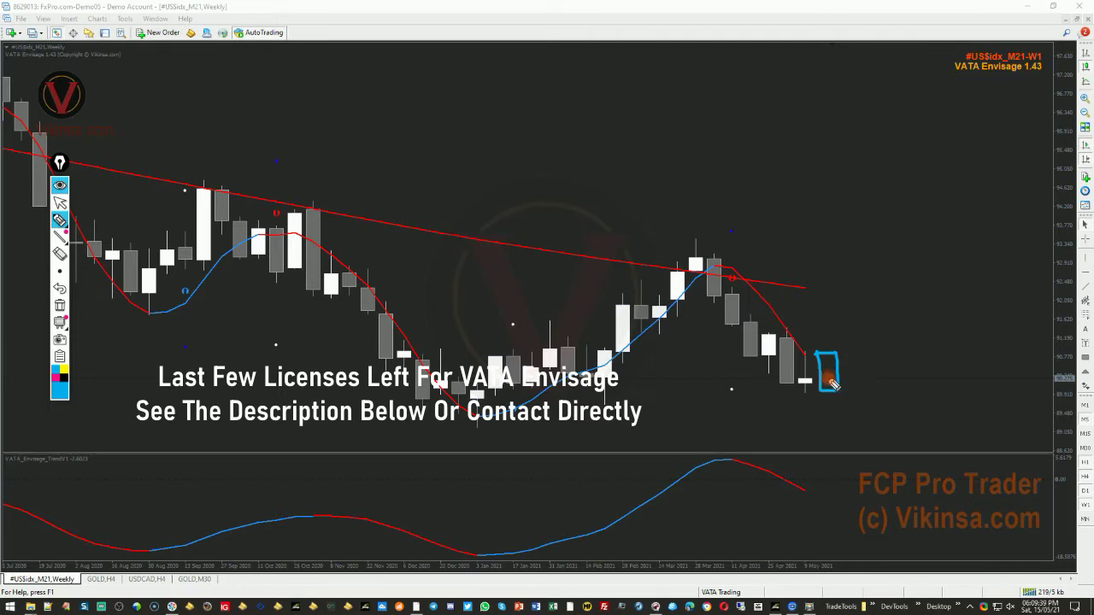
drag(822, 389, 903, 181)
mouse_move(212, 171)
mouse_down()
mouse_move(272, 272)
mouse_move(584, 317)
mouse_move(714, 272)
mouse_move(907, 151)
mouse_up()
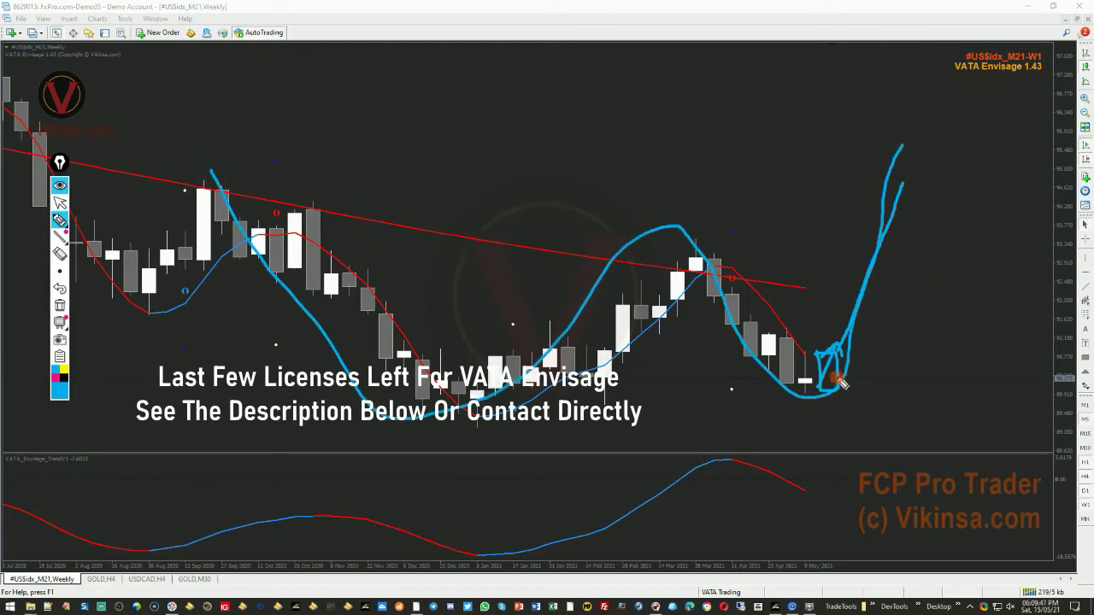
drag(825, 375, 838, 393)
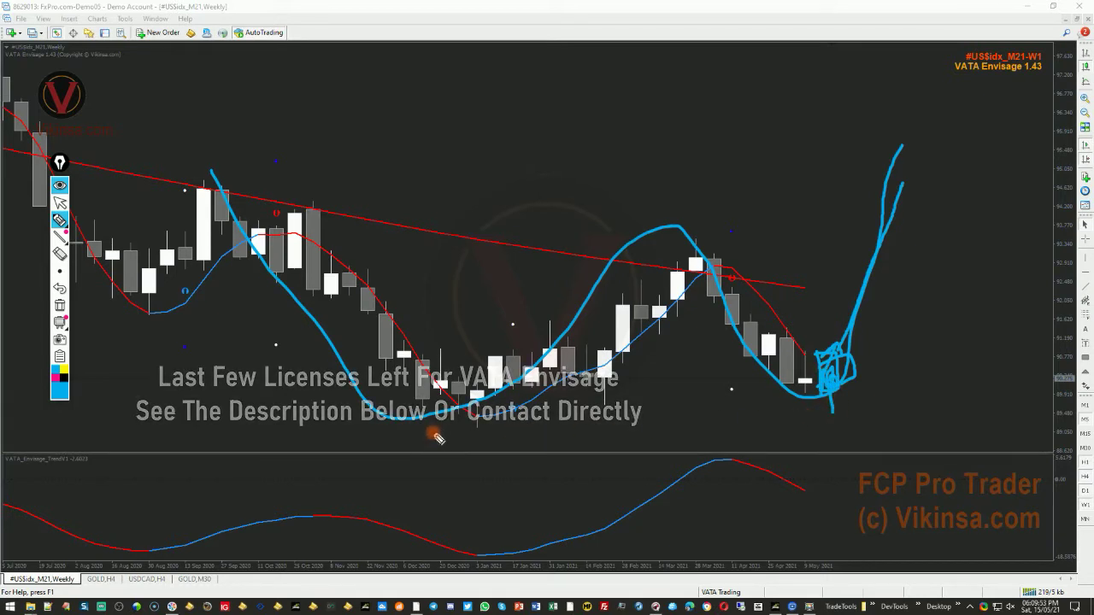
drag(436, 433, 943, 423)
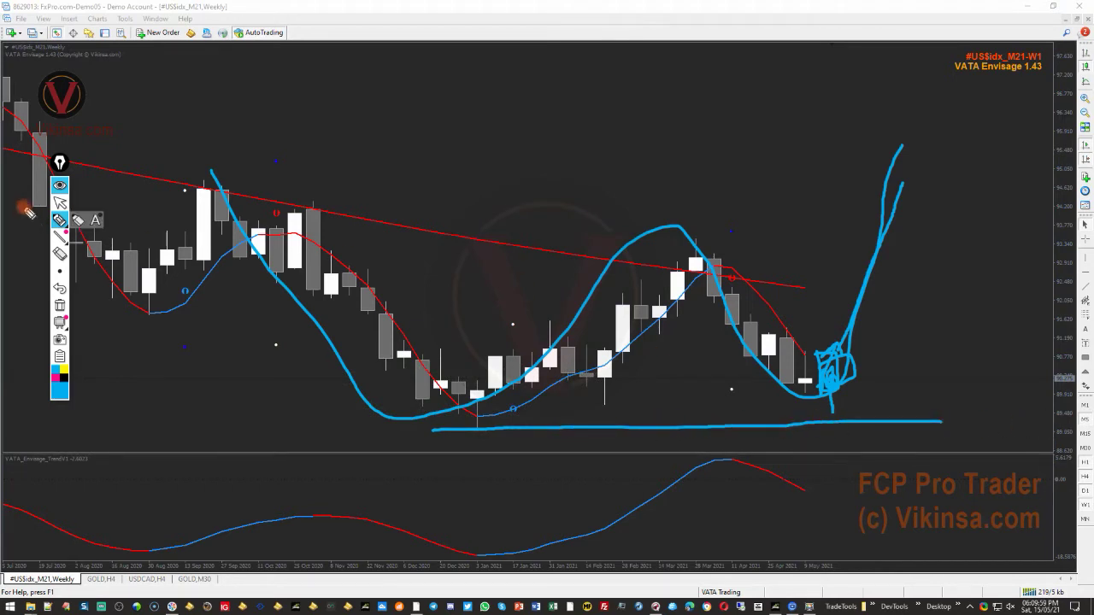
click(59, 205)
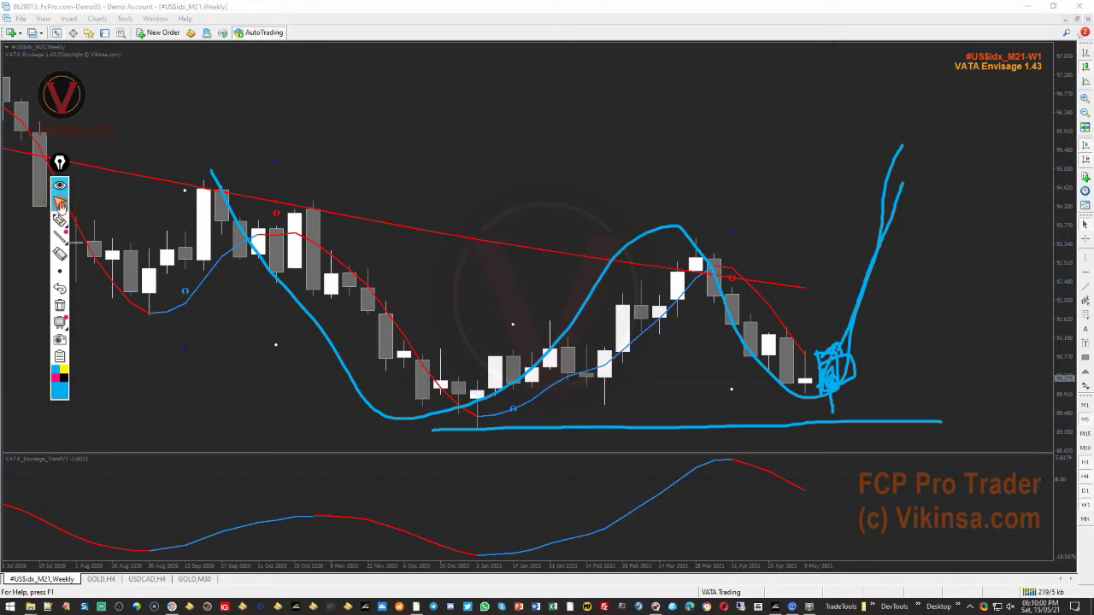
click(60, 307)
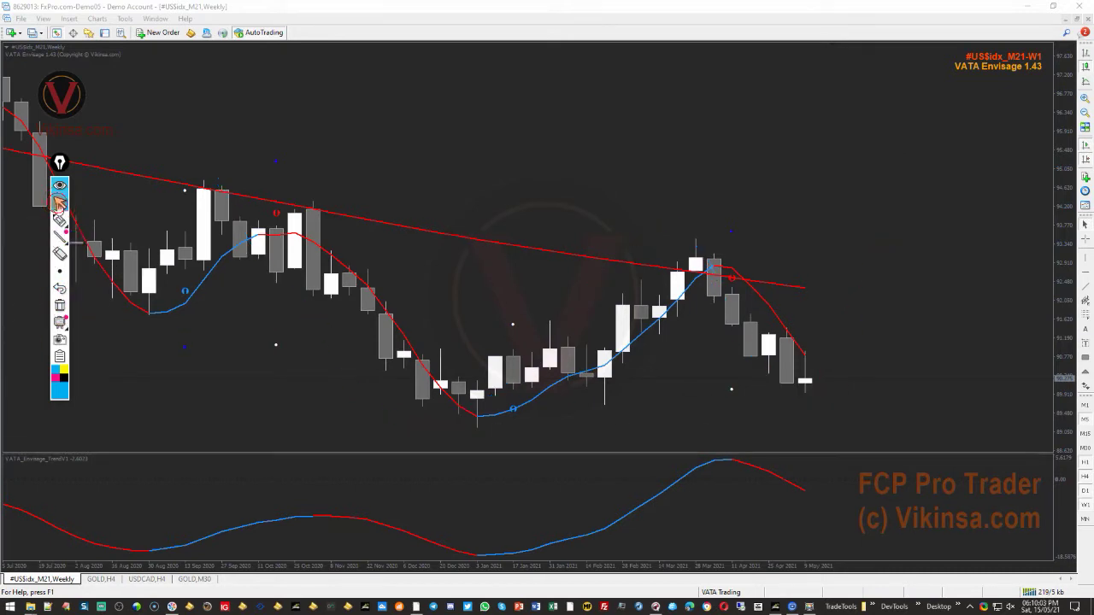
Place horizontal lines at 89.161 on the weekly chart and at 90.187 on the monthly chart.
click(1083, 275)
click(594, 427)
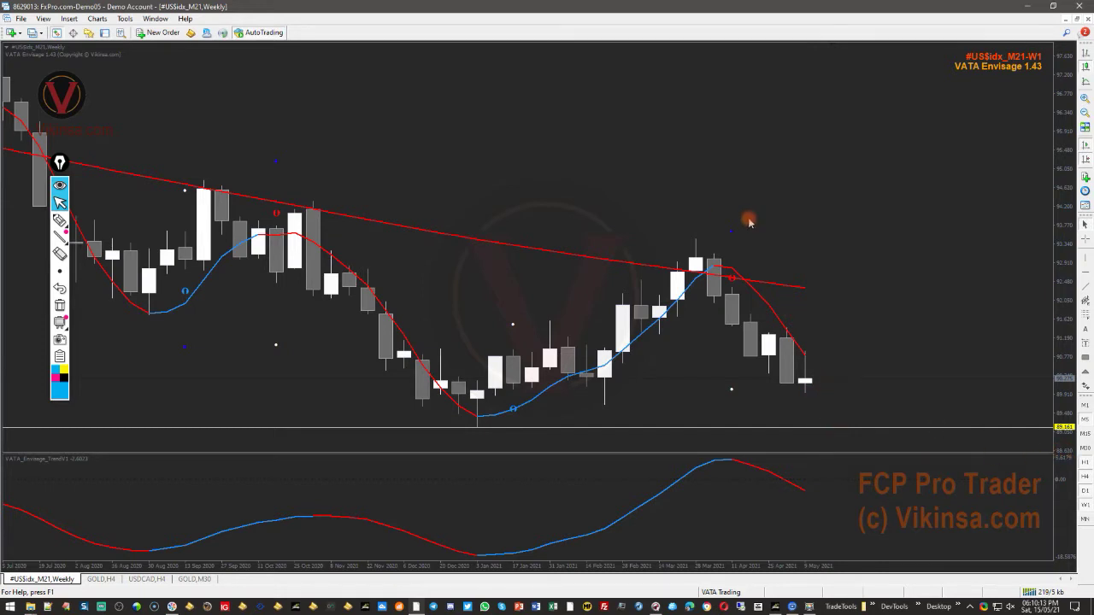
click(1086, 520)
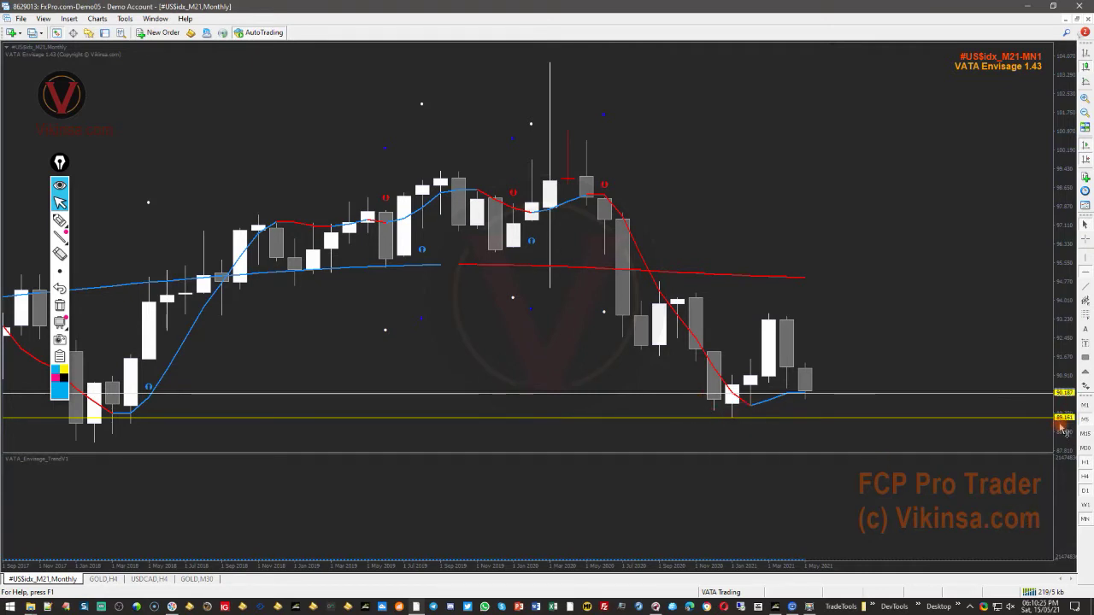
Switch the chart to the daily timeframe and circle the latest red signal marker and the white target dot beneath it.
click(1087, 493)
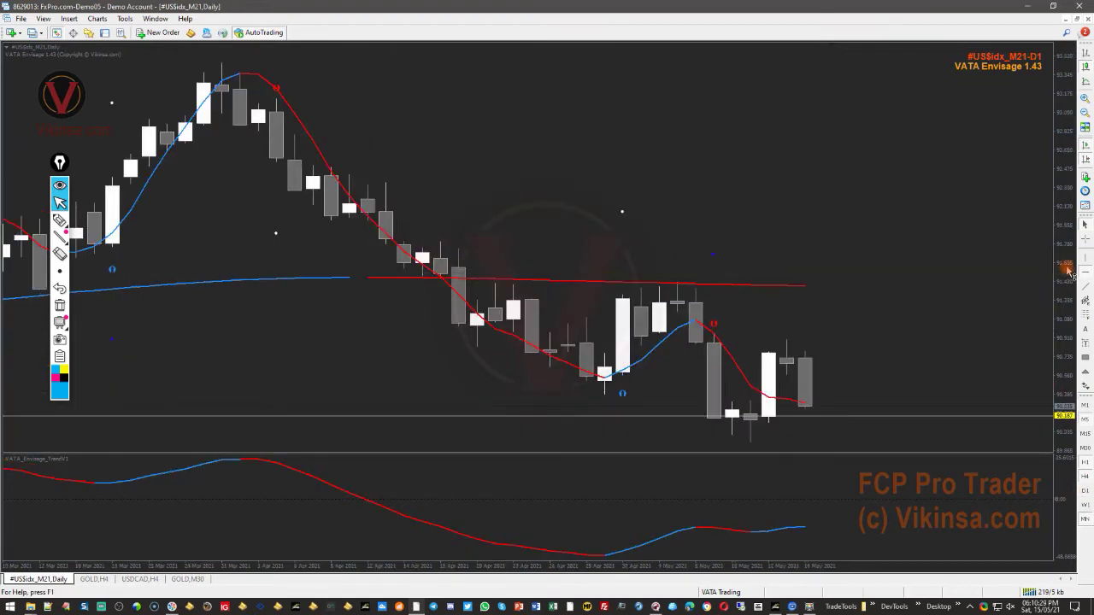
drag(1069, 272, 1062, 387)
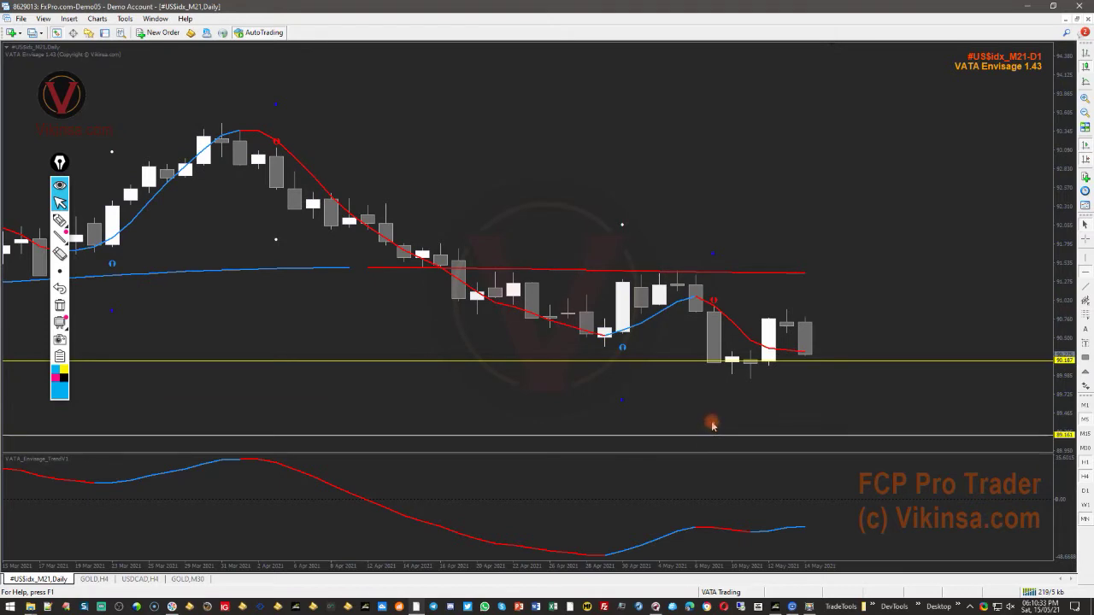
click(60, 220)
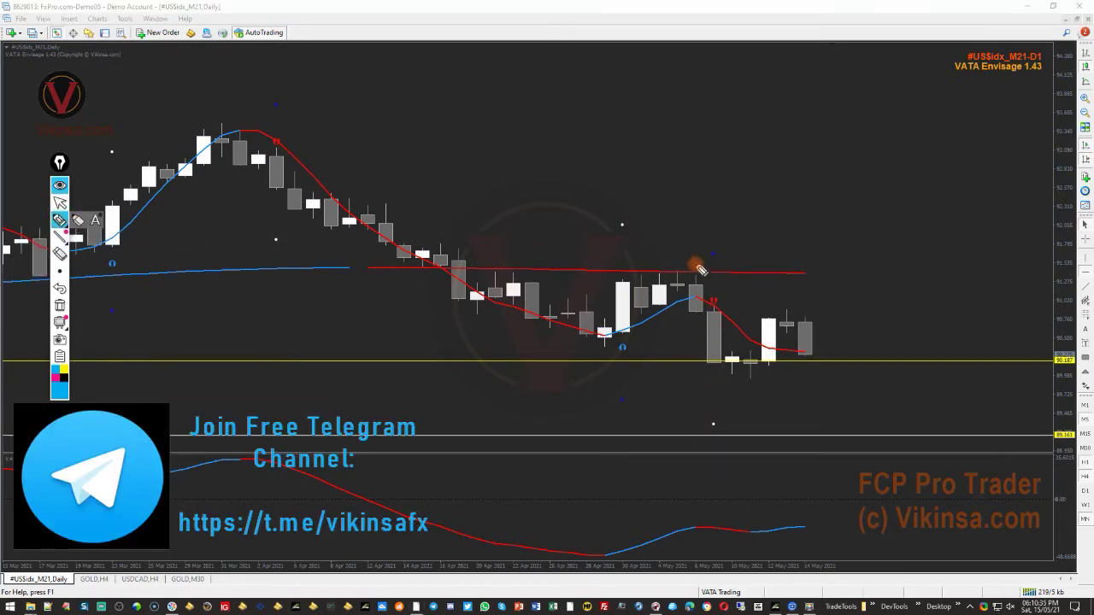
mouse_move(721, 293)
mouse_down()
mouse_move(737, 299)
mouse_move(706, 289)
mouse_up()
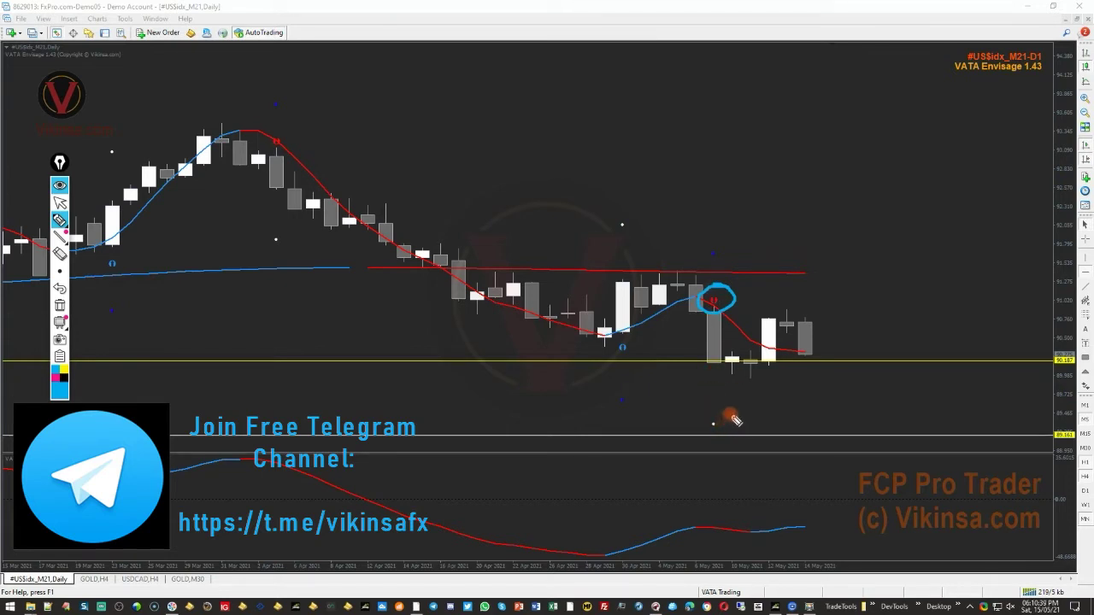
mouse_move(716, 418)
mouse_down()
mouse_move(697, 427)
mouse_move(727, 435)
mouse_move(720, 412)
mouse_up()
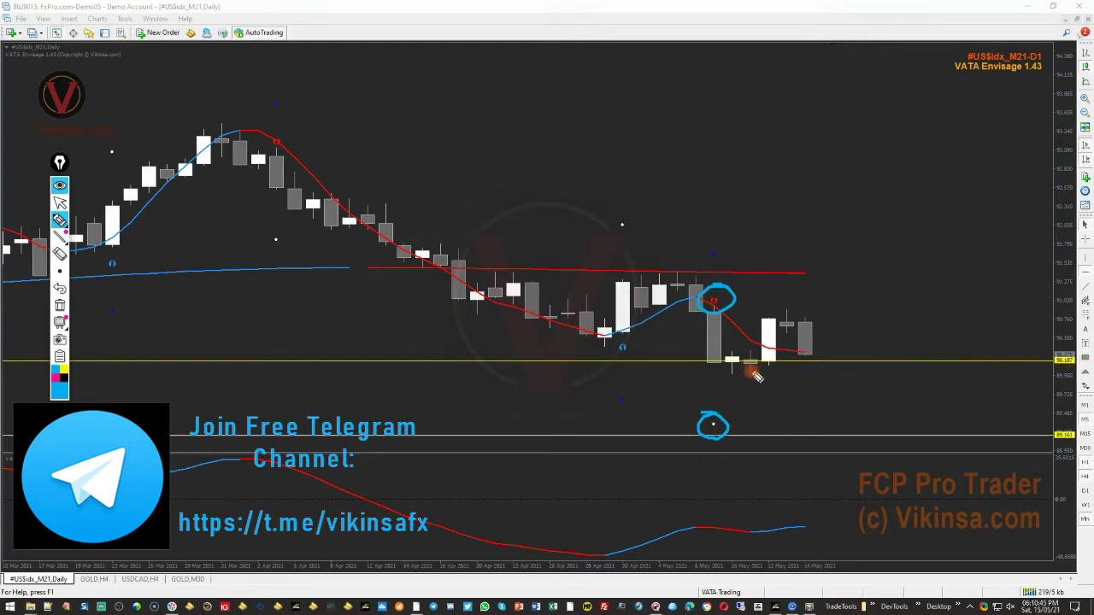
click(59, 202)
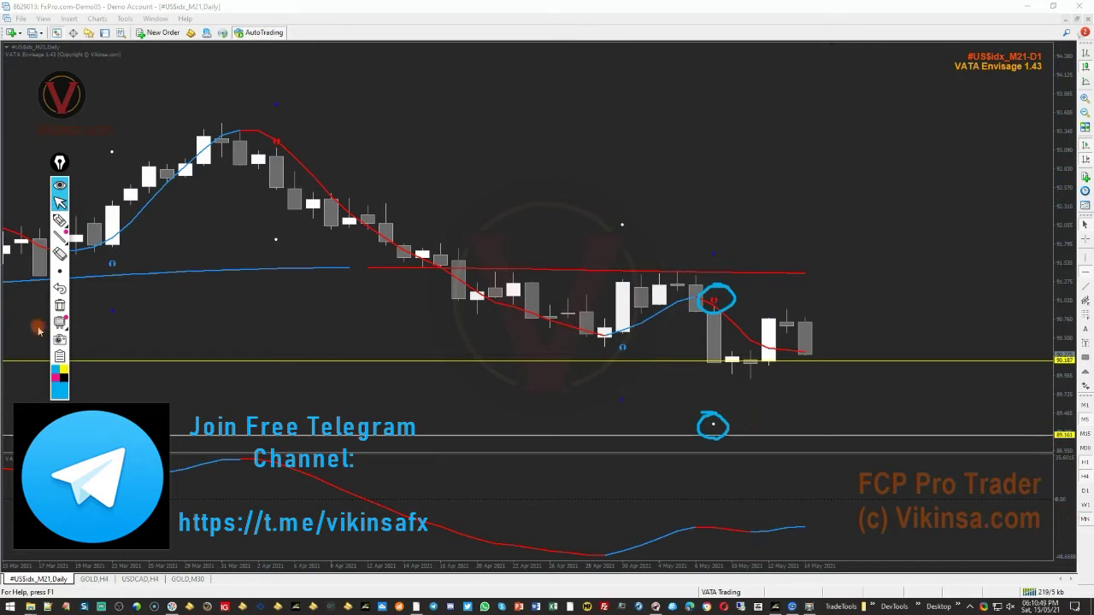
Point an arrow at the trend indicator's latest rise and trace the ends of the indicator line and the red price average.
click(59, 223)
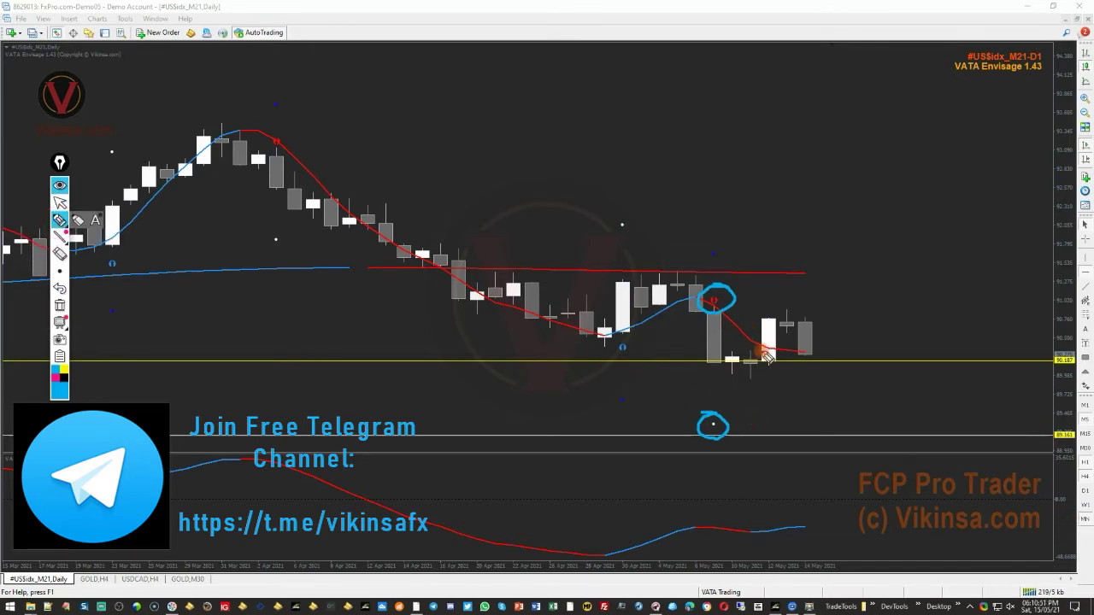
mouse_move(807, 493)
mouse_down()
mouse_move(774, 517)
mouse_move(803, 514)
mouse_up()
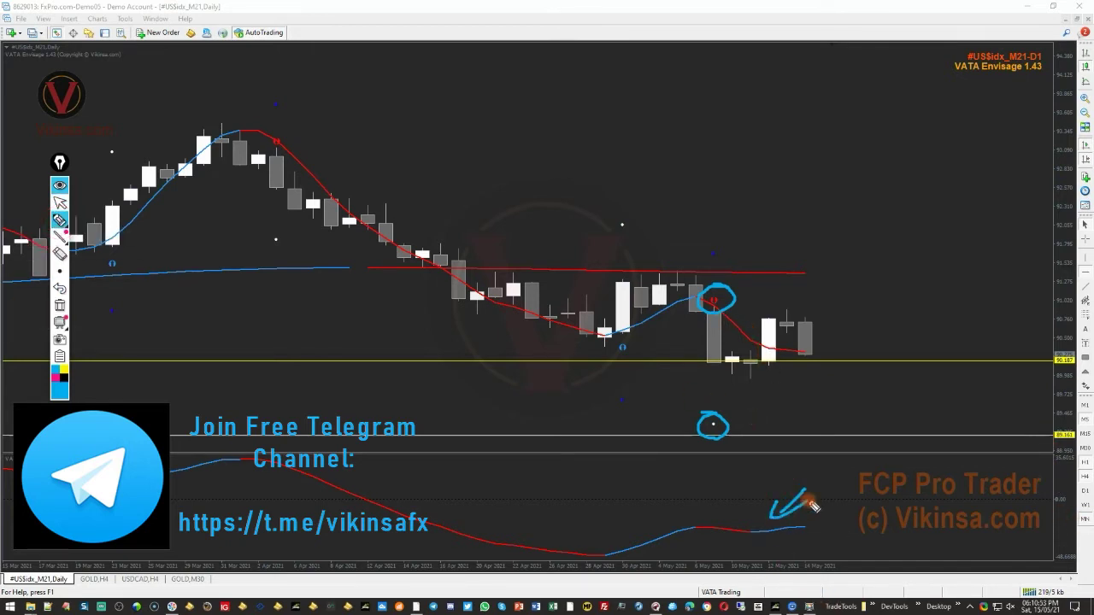
mouse_move(718, 312)
mouse_down()
mouse_move(756, 351)
mouse_move(816, 357)
mouse_up()
drag(758, 531, 807, 525)
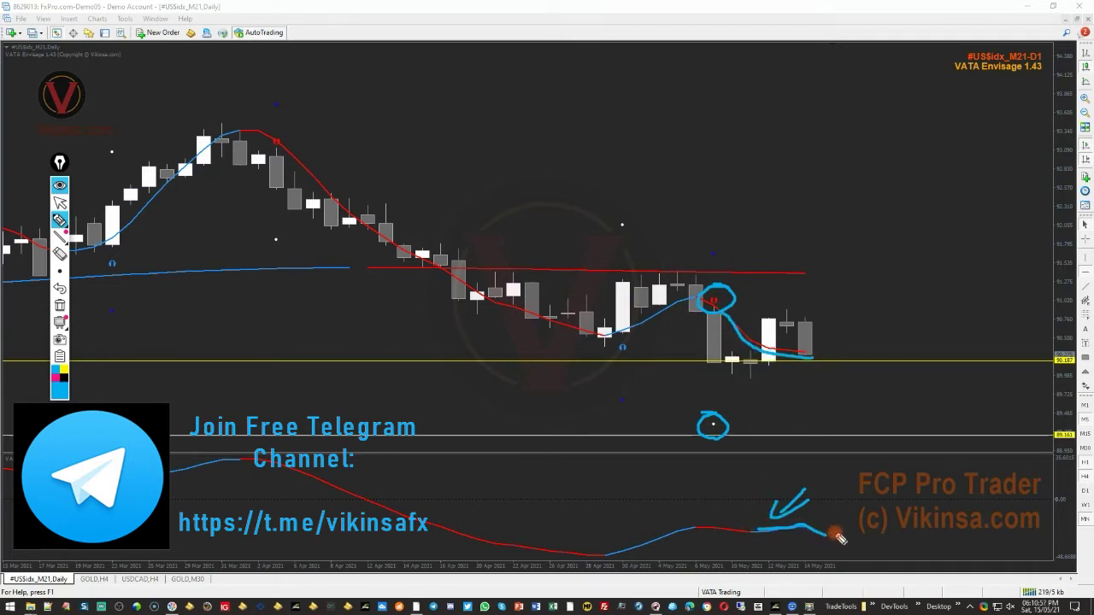
Sketch a box around the latest daily candles, extending it beyond the last candle.
drag(731, 323, 869, 322)
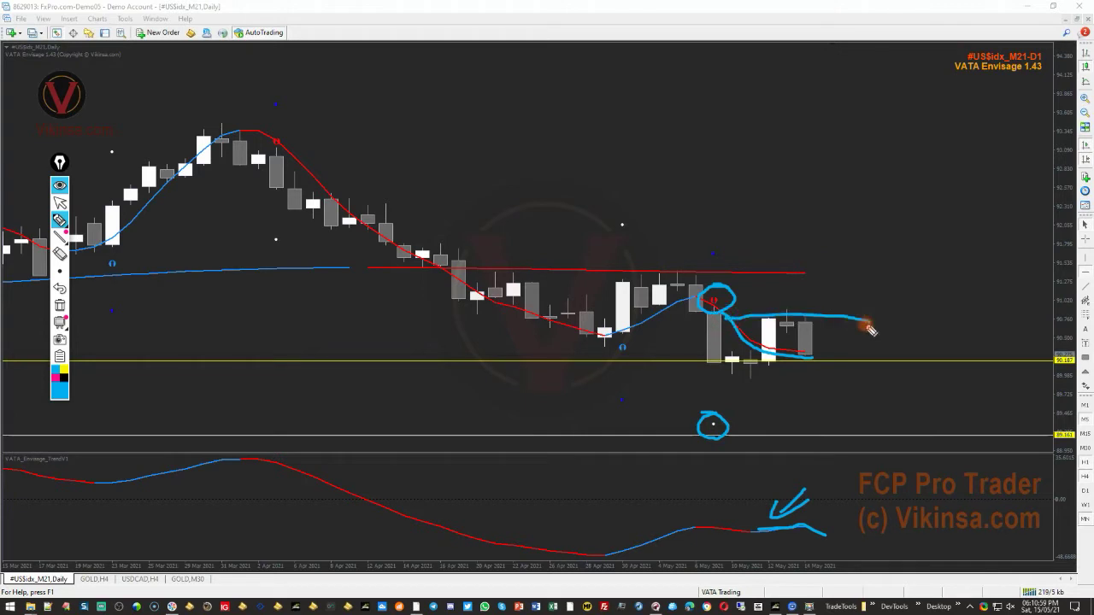
drag(728, 366, 887, 366)
drag(873, 318, 889, 371)
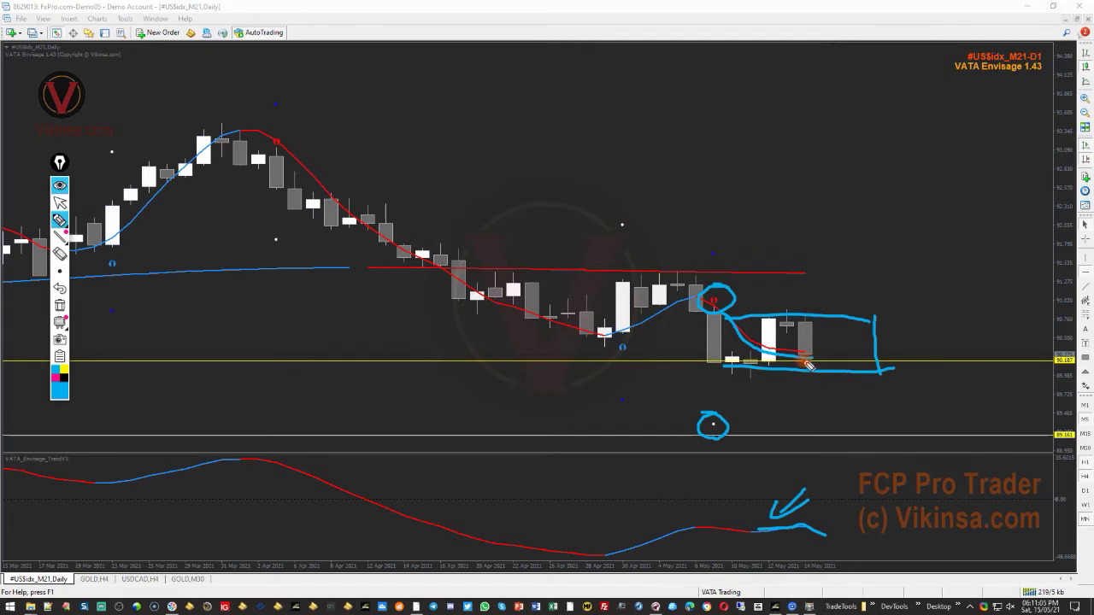
Underline the recent daily lows, sketch a downward arrow from the box to the lower level line, and re-circle the white target dot.
drag(804, 382, 830, 374)
mouse_move(734, 385)
mouse_down()
mouse_move(774, 387)
mouse_move(801, 432)
mouse_move(789, 419)
mouse_move(818, 410)
mouse_up()
drag(701, 423, 713, 433)
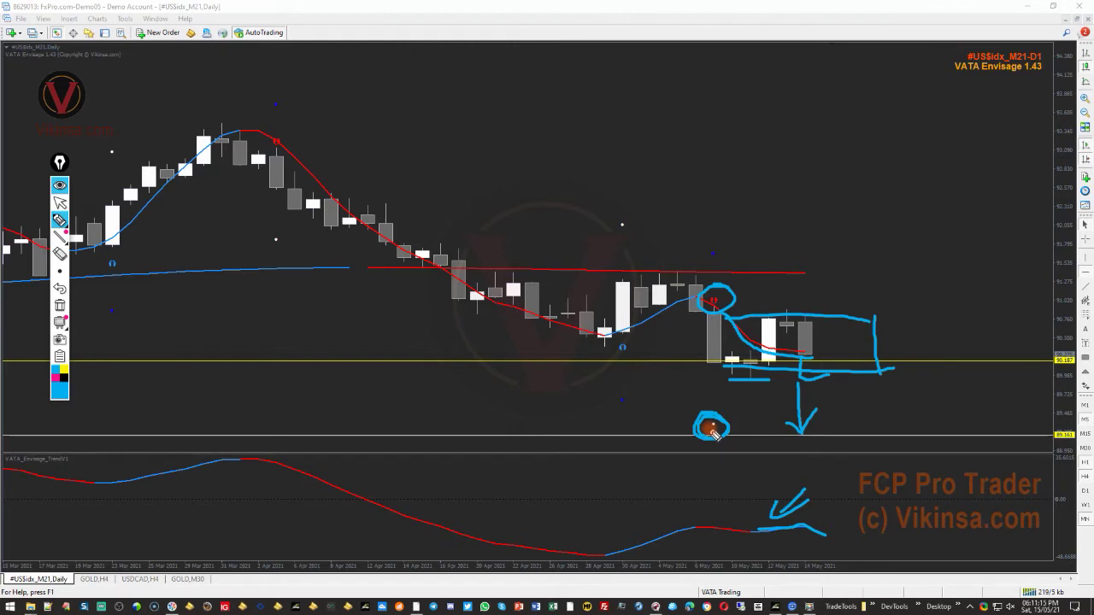
Clear the drawings and place a horizontal line at 89.314 through the white target dot on the daily chart.
click(60, 203)
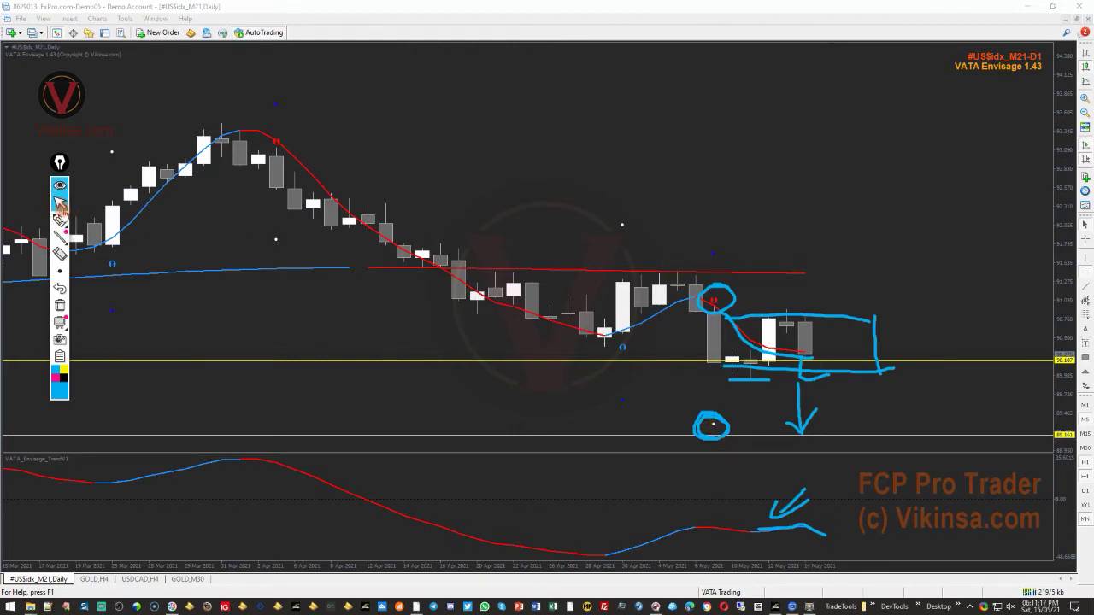
click(60, 305)
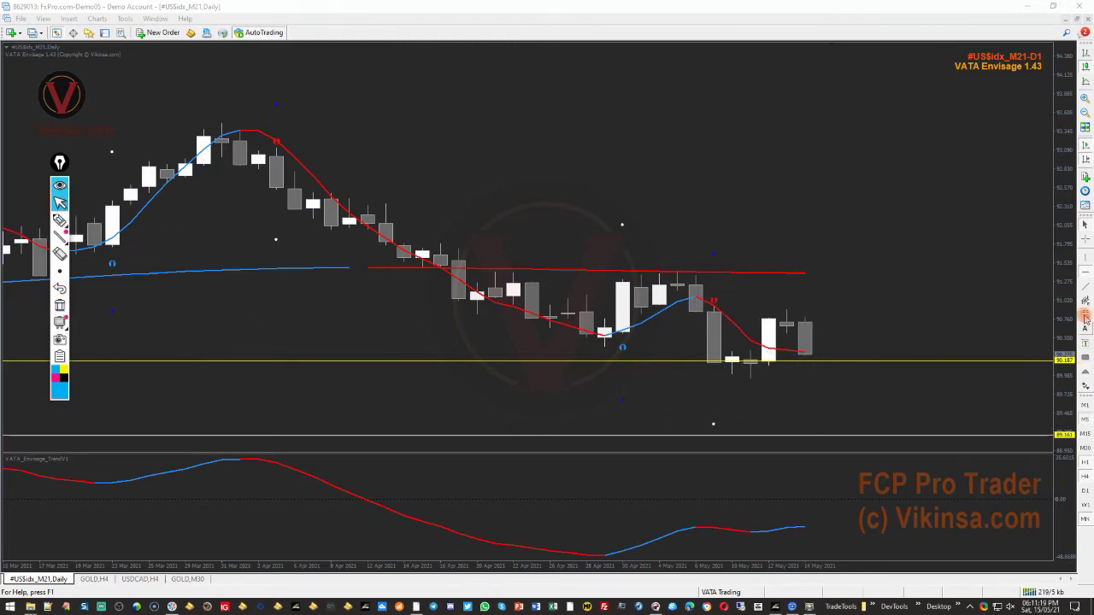
click(1086, 274)
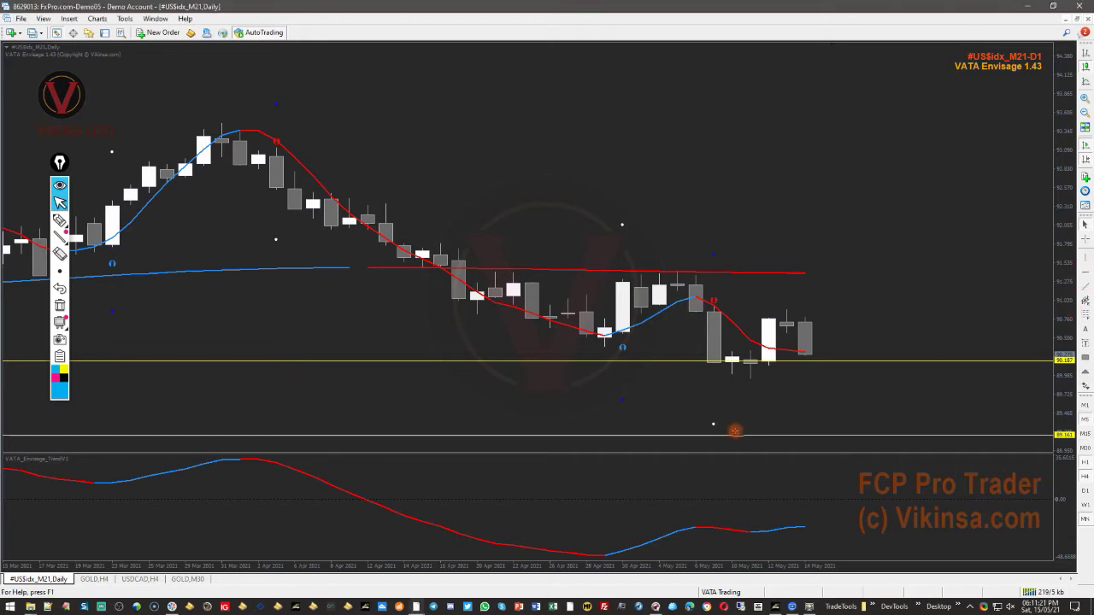
click(715, 424)
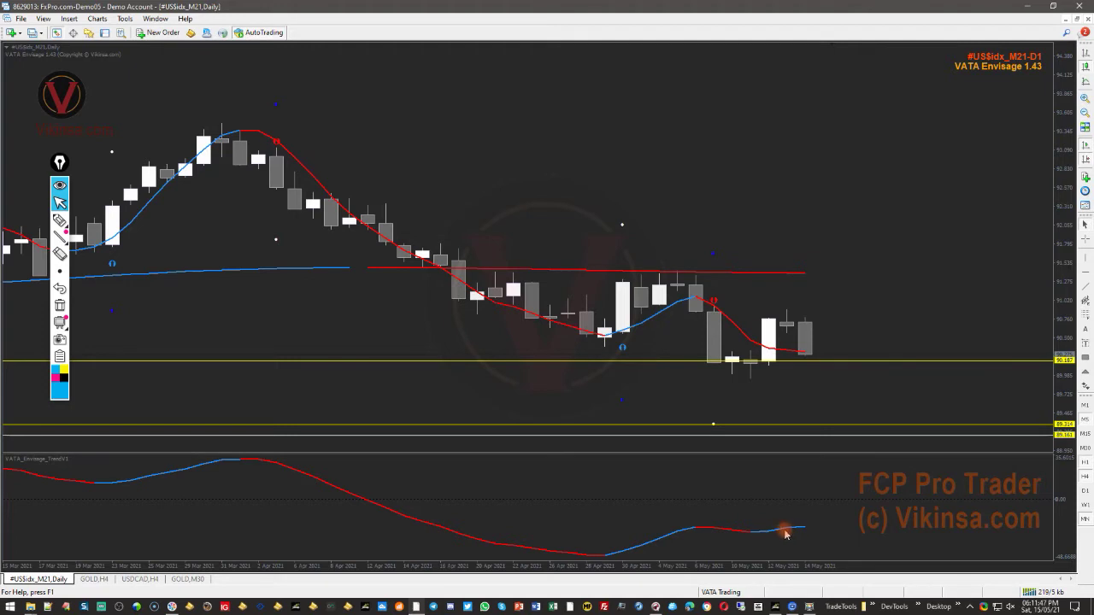
Switch to the H4 timeframe, circle the latest red signal, mark the falling average and trend indicator, and draw a level line at the target dot.
click(1084, 477)
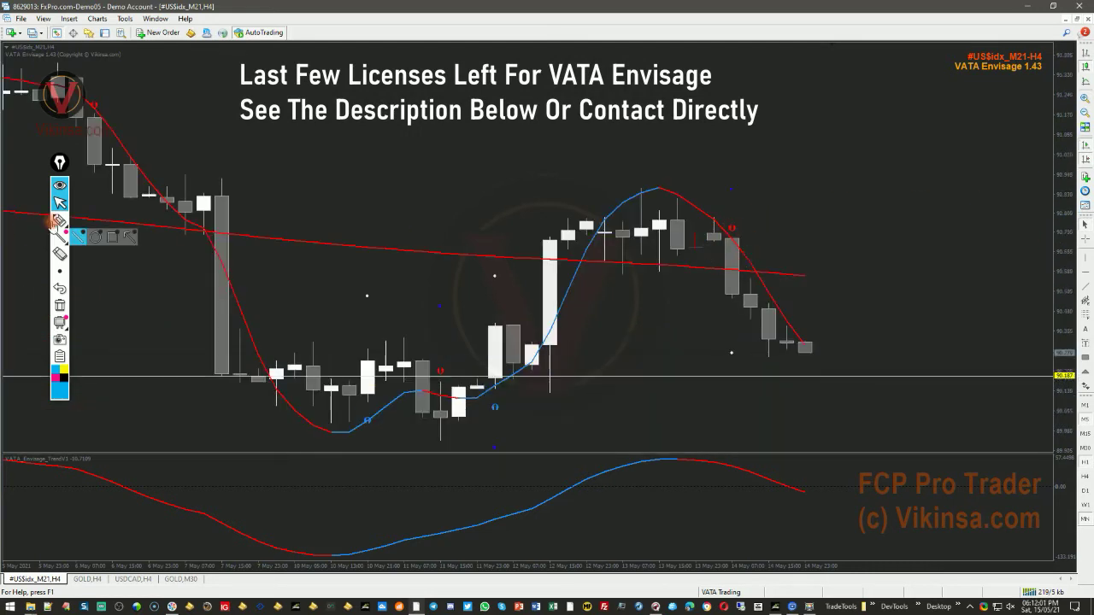
click(60, 220)
mouse_move(753, 221)
mouse_down()
mouse_move(740, 250)
mouse_move(754, 220)
mouse_up()
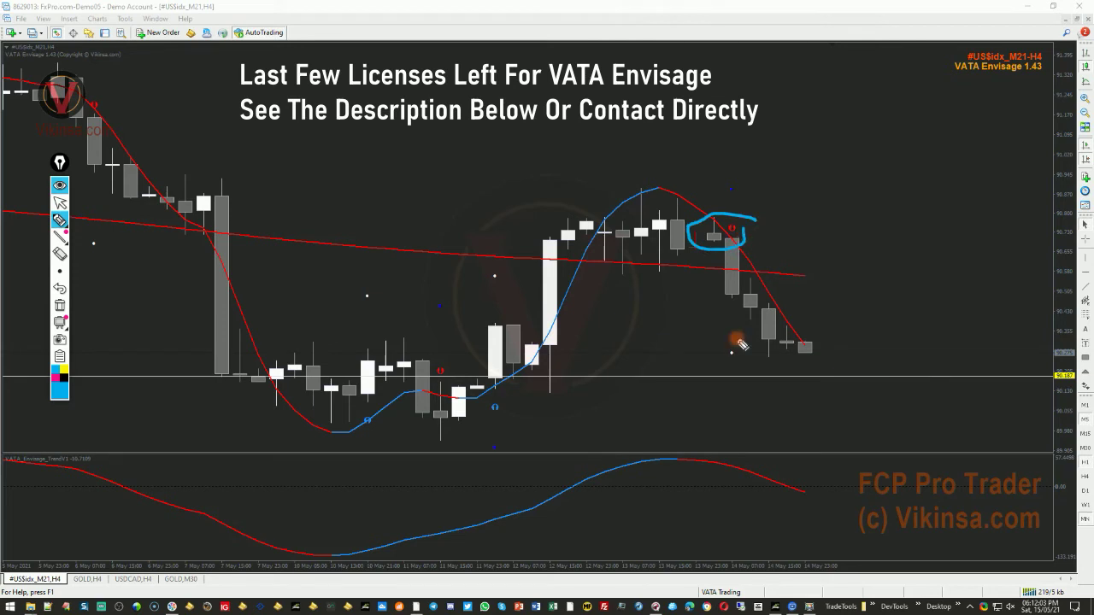
drag(733, 468, 752, 455)
drag(790, 234, 754, 261)
drag(716, 353, 800, 352)
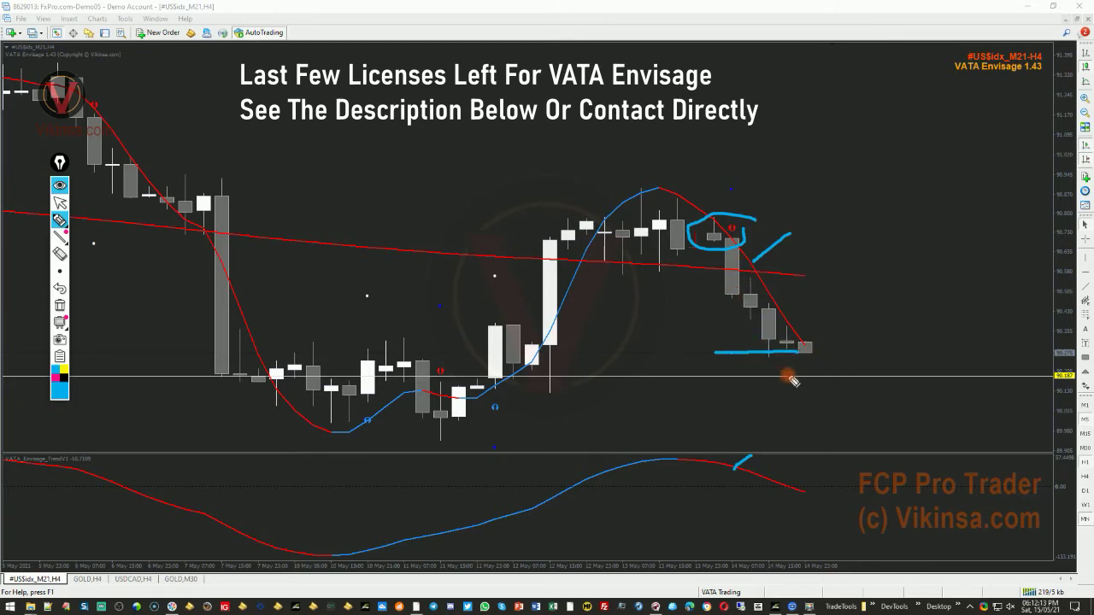
Box the earlier H4 consolidation range, extend its base beneath the latest candles, and draw a vertical line from the last candles to it.
mouse_move(229, 366)
mouse_down()
mouse_move(468, 378)
mouse_move(551, 412)
mouse_move(249, 428)
mouse_move(251, 359)
mouse_move(580, 369)
mouse_move(586, 423)
mouse_move(282, 399)
mouse_up()
drag(793, 349, 794, 435)
drag(383, 425, 831, 436)
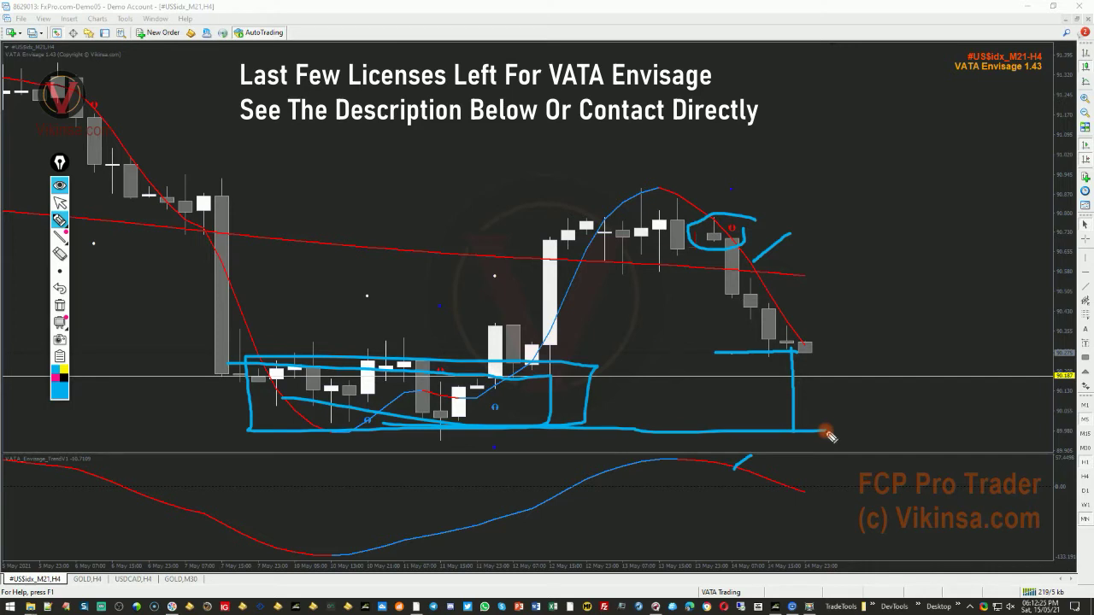
Sketch a downward arrow to the range base and an upward arrow above the latest H4 candles, then clear the drawings.
mouse_move(799, 362)
mouse_down()
mouse_move(789, 420)
mouse_move(827, 413)
mouse_up()
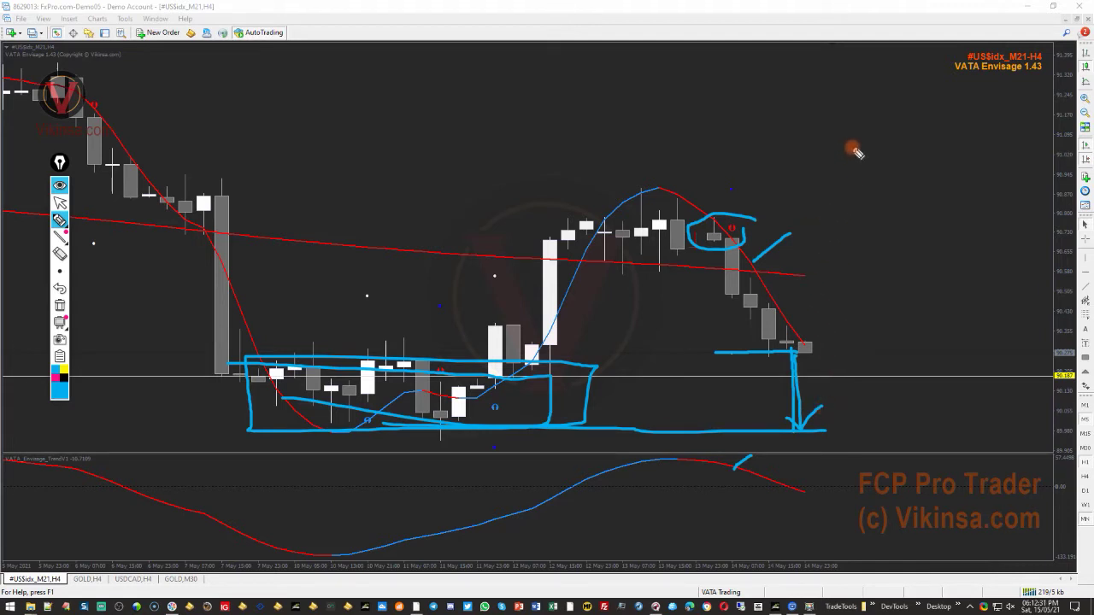
mouse_move(866, 162)
mouse_down()
mouse_move(872, 211)
mouse_move(869, 166)
mouse_up()
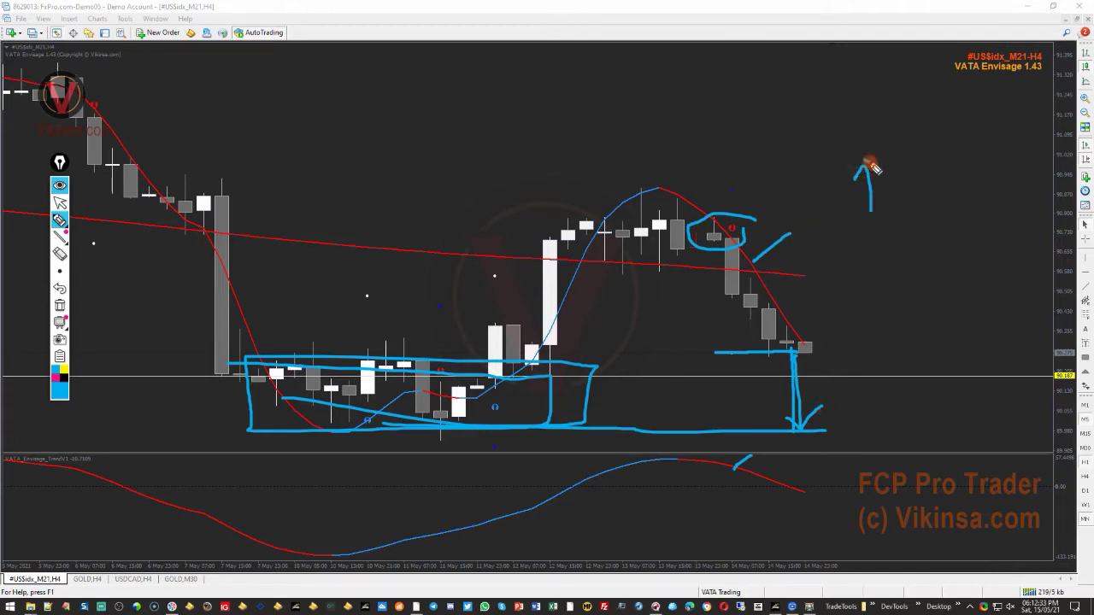
drag(780, 419, 817, 424)
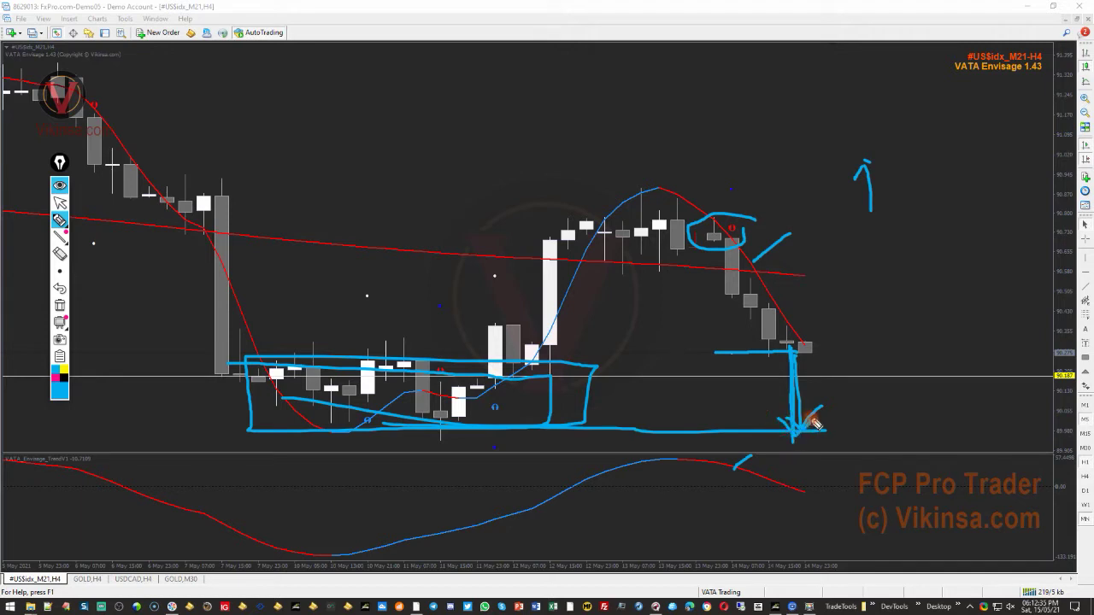
click(59, 306)
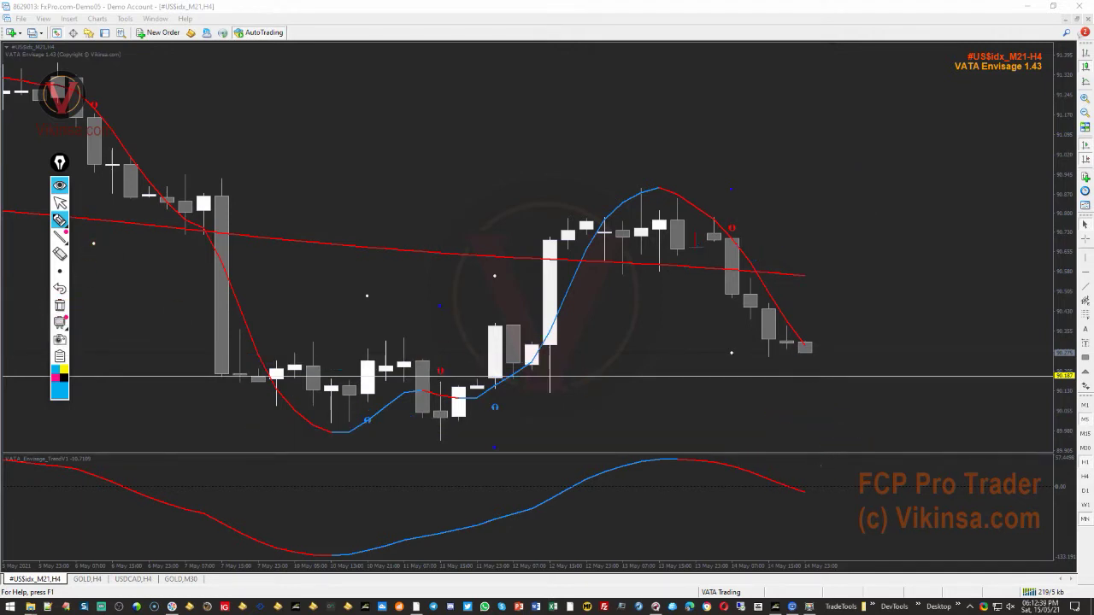
click(60, 203)
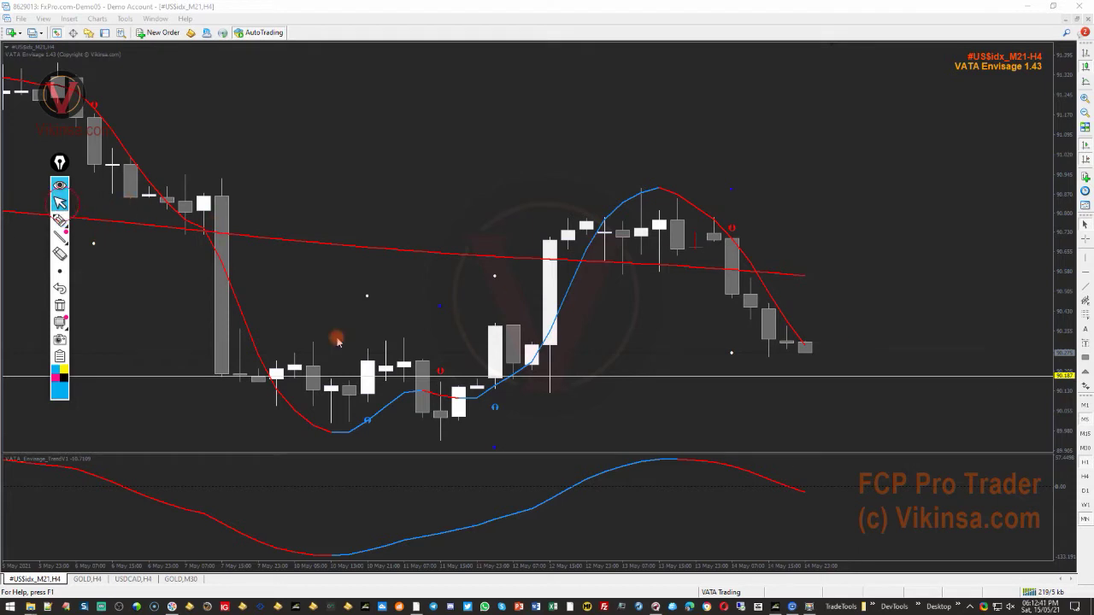
Switch to the M30 timeframe and place a horizontal line at 90.239 through the latest white target dot.
click(1086, 448)
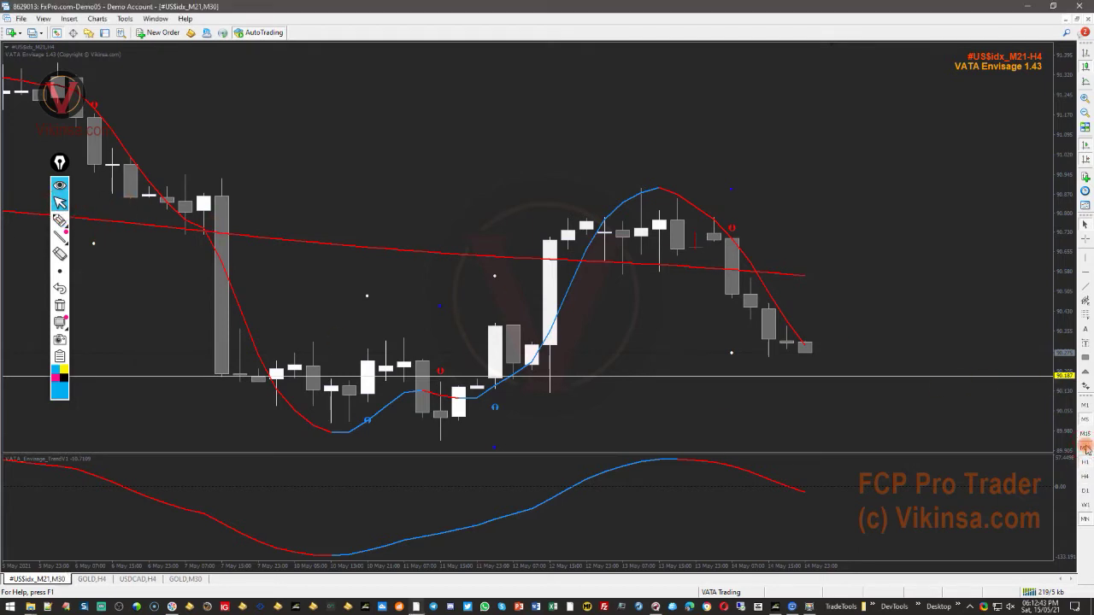
click(732, 447)
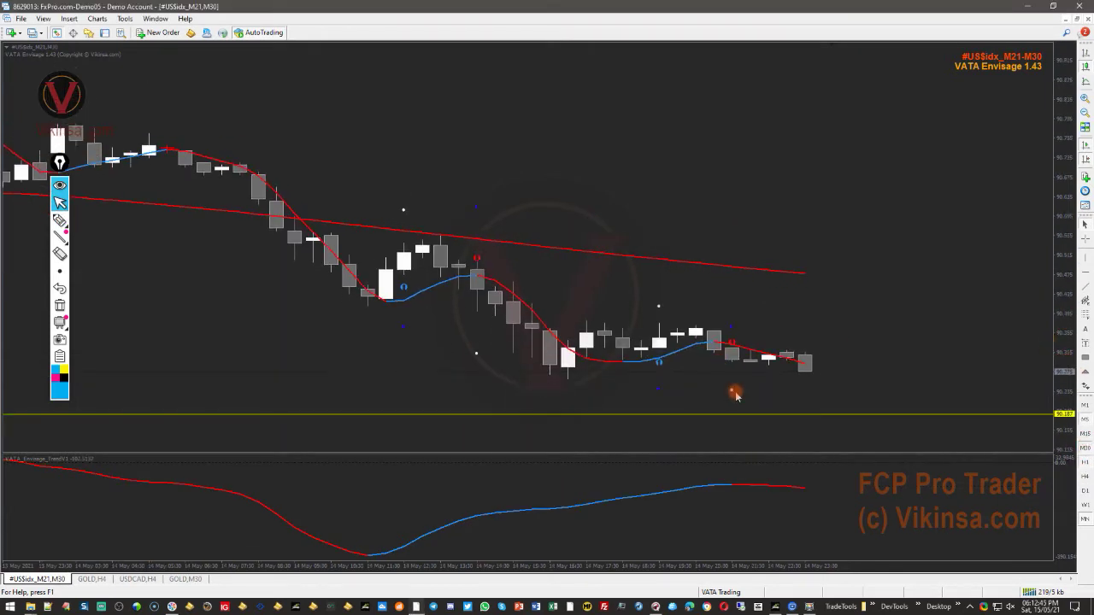
click(1085, 272)
click(732, 389)
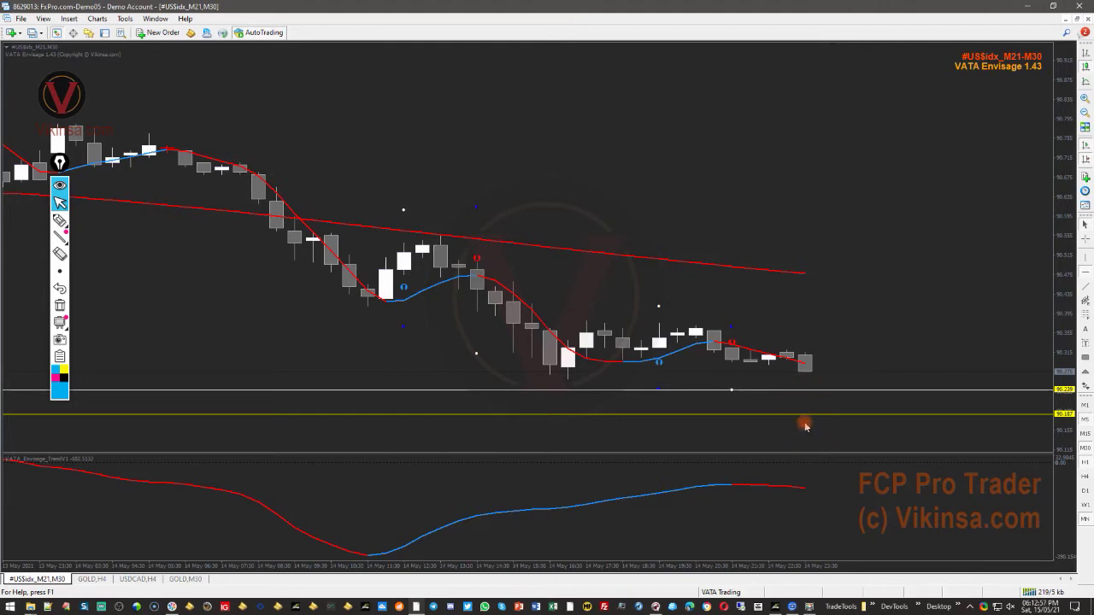
Compare price with the horizontal level lines on the M15, daily and weekly charts.
click(1085, 433)
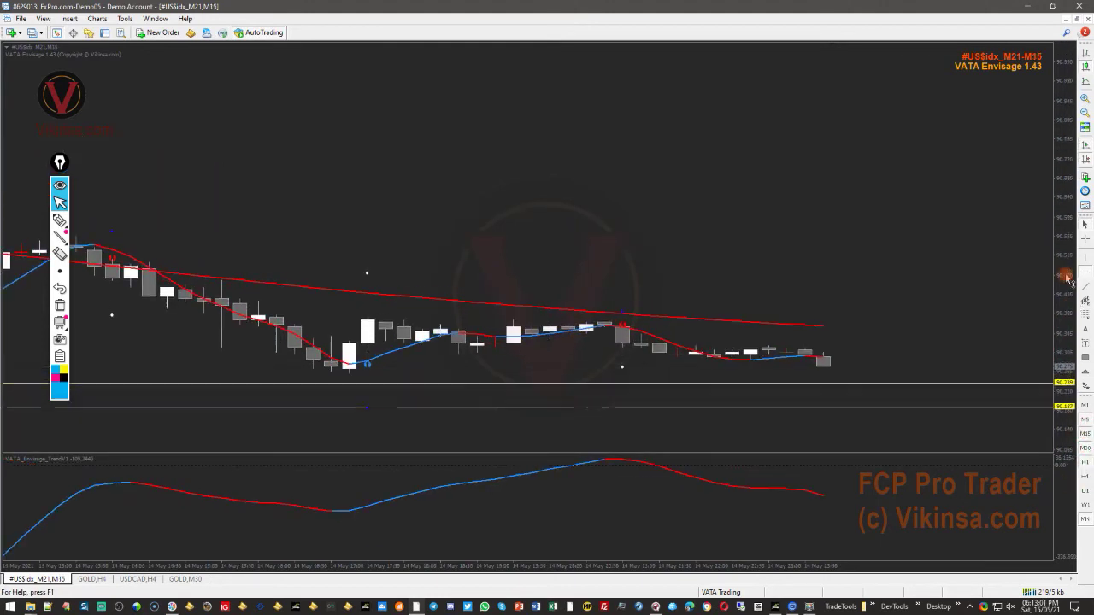
mouse_move(624, 391)
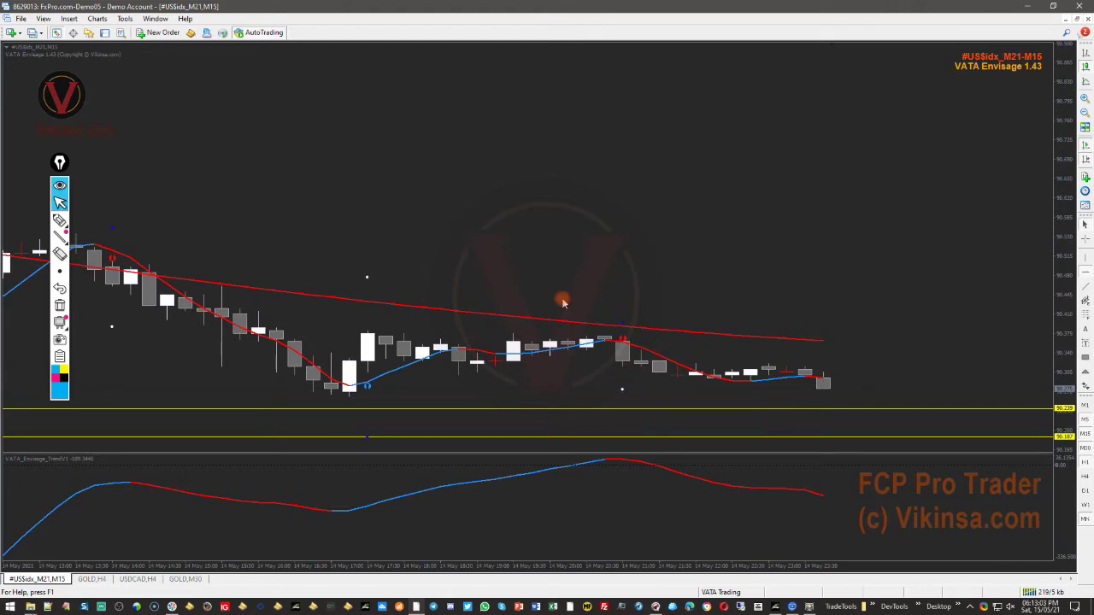
click(1083, 488)
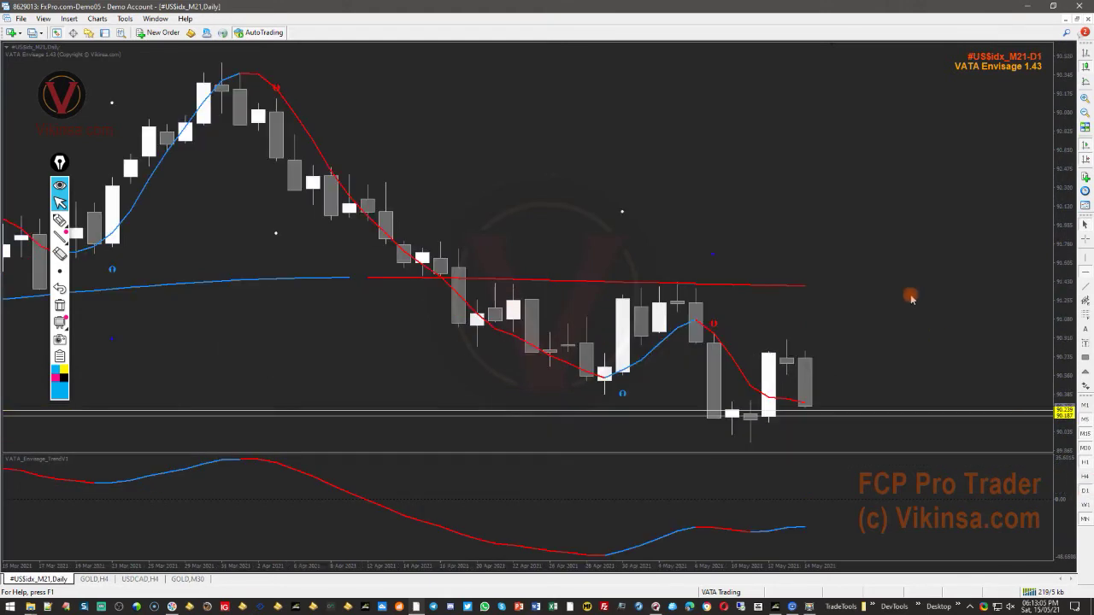
drag(1075, 260, 1060, 367)
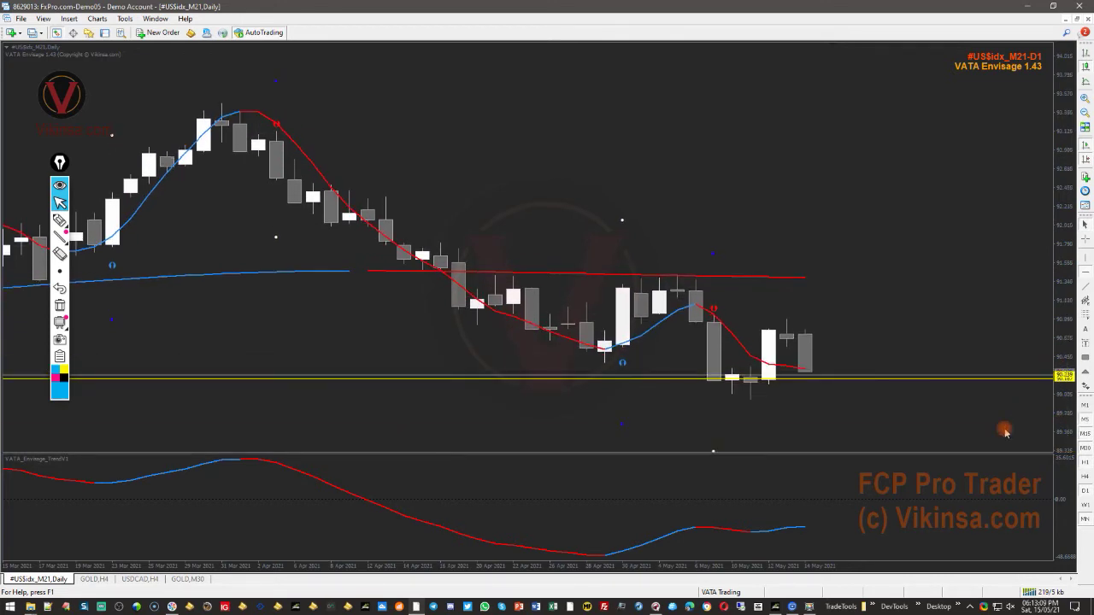
drag(1073, 432, 1066, 470)
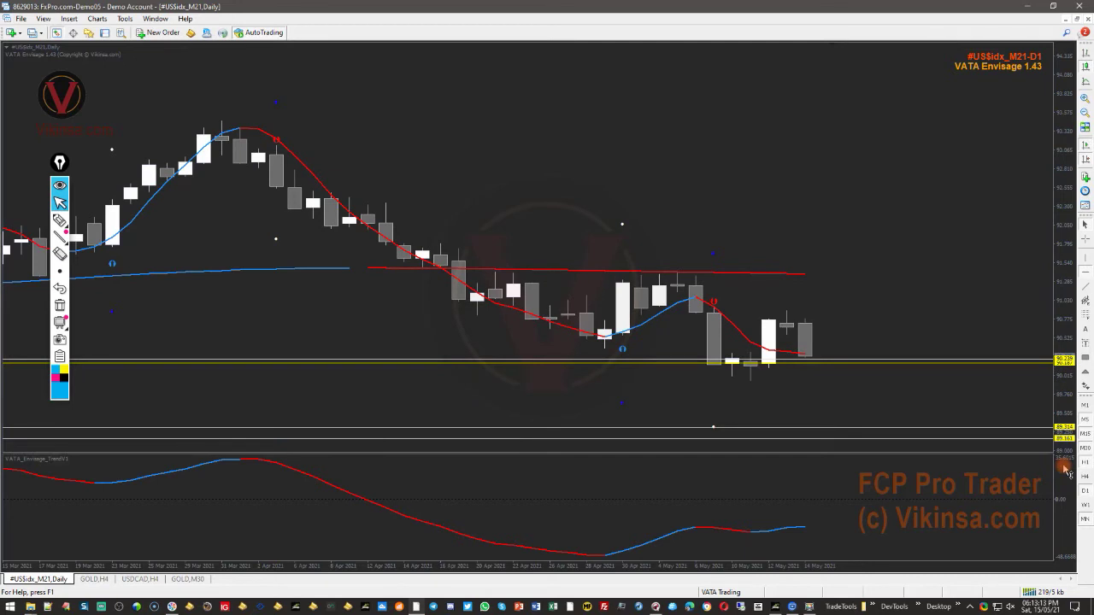
drag(1067, 471, 1053, 224)
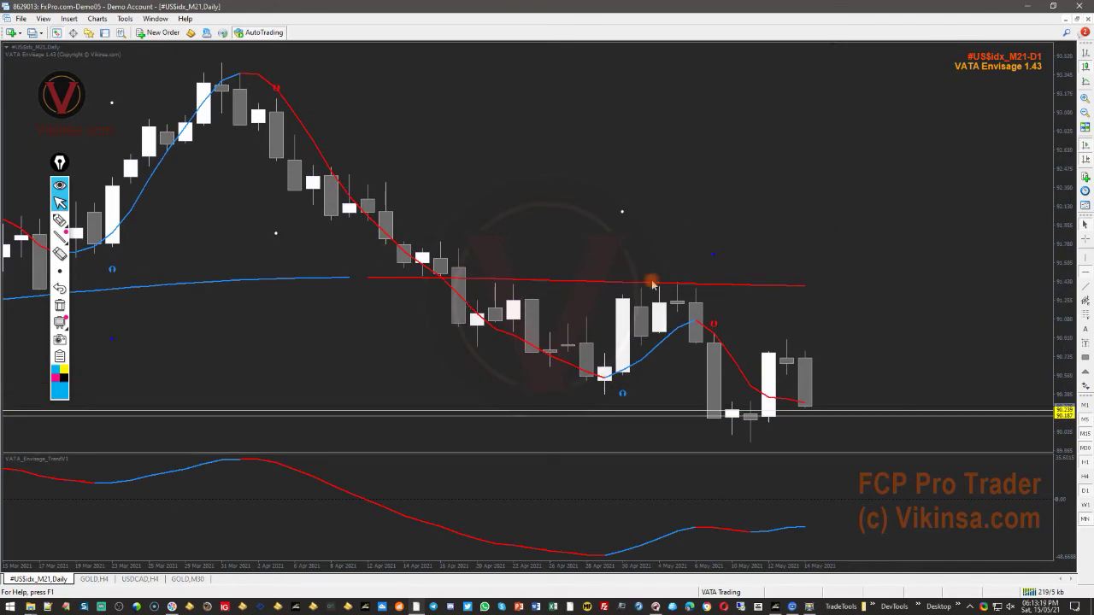
click(1086, 505)
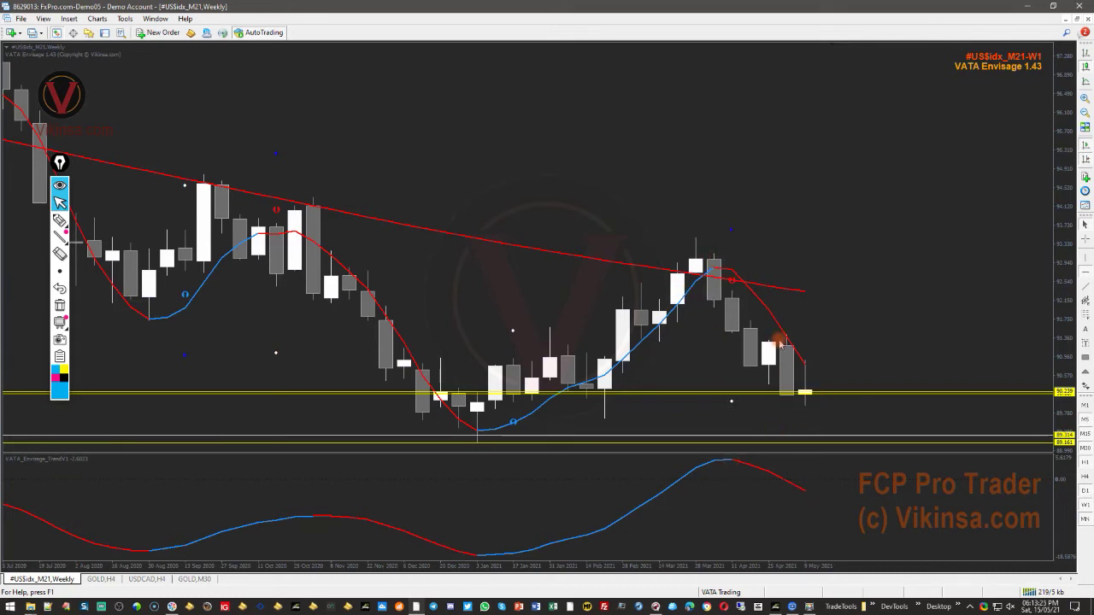
Draw a blue rectangle over the weekly lows, from about 89.6 down to the 89.161 line, extending past the latest candle.
drag(1068, 254, 1083, 306)
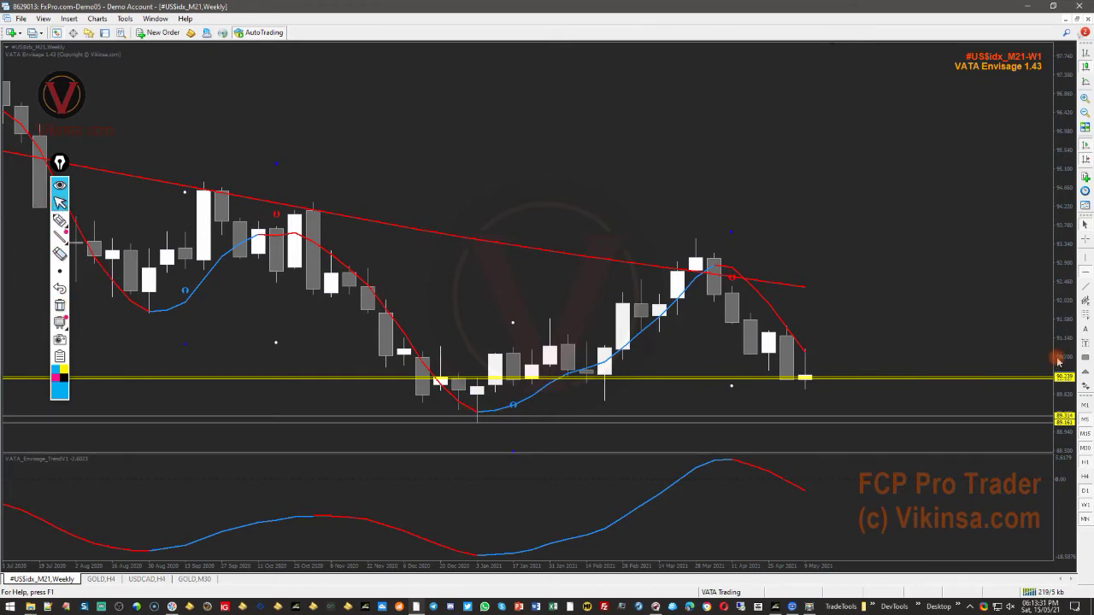
click(414, 398)
drag(432, 402, 914, 422)
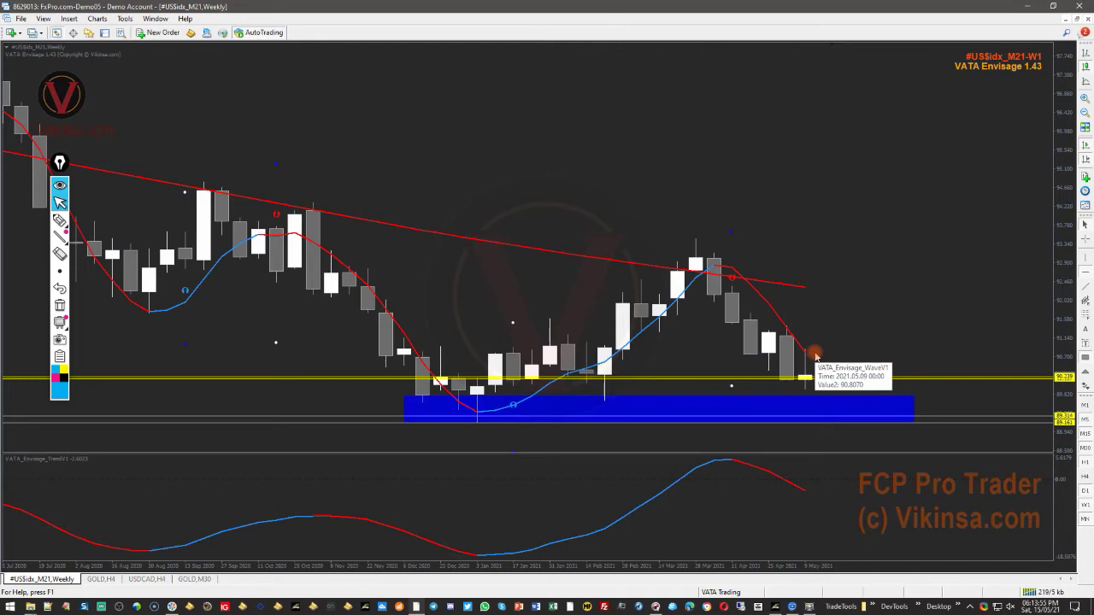
Switch to the DXY chart in TradingView and review the latest price action and marked zones on the daily timeframe.
mouse_move(655, 607)
click(671, 574)
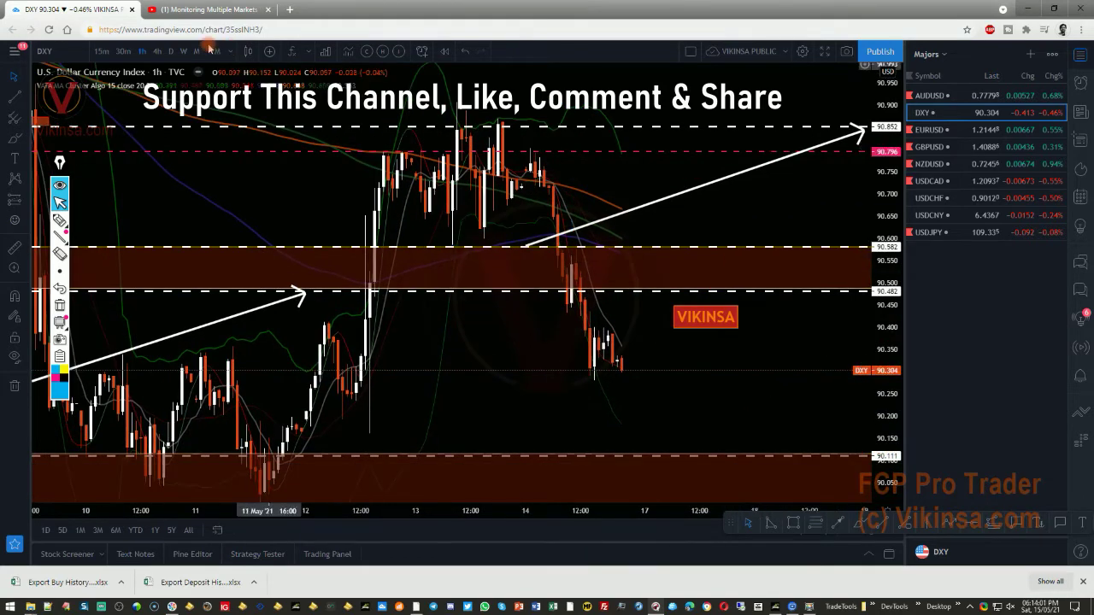
click(169, 52)
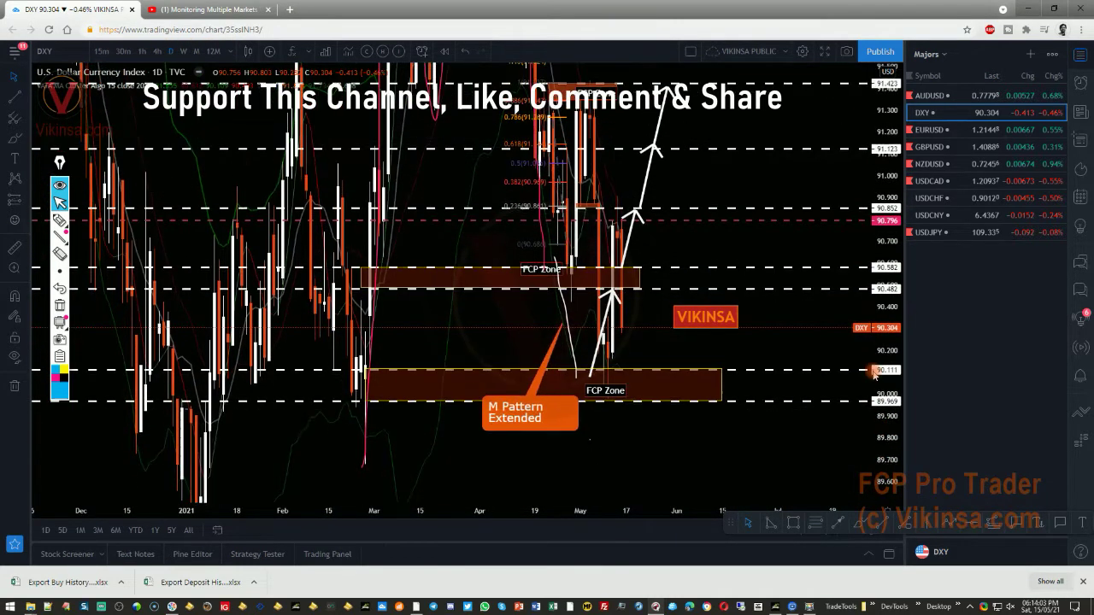
right_click(819, 324)
click(847, 283)
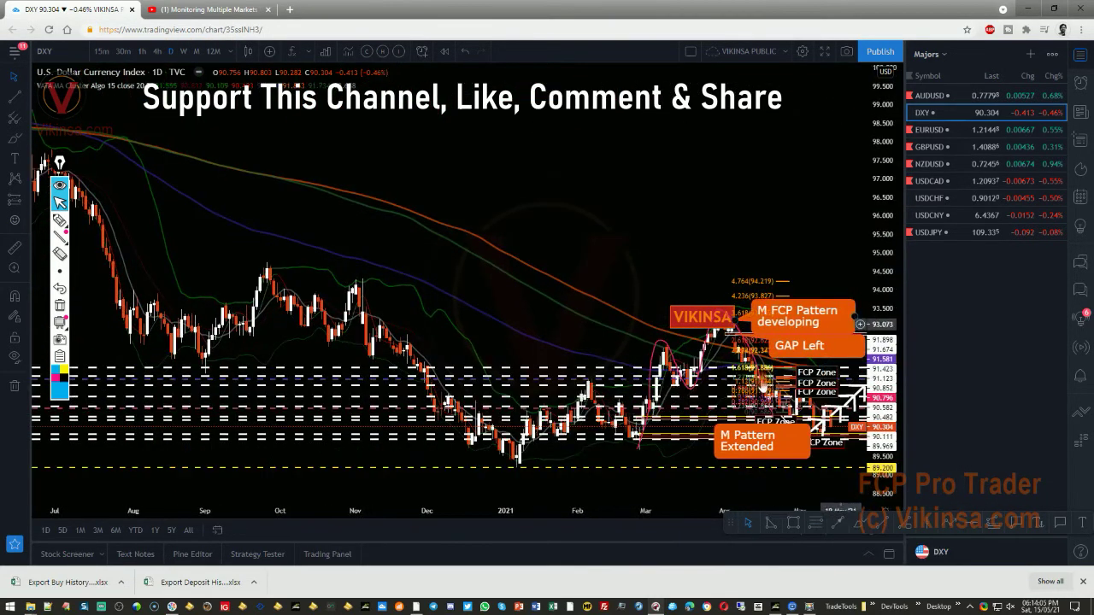
scroll(625, 116, up, 10)
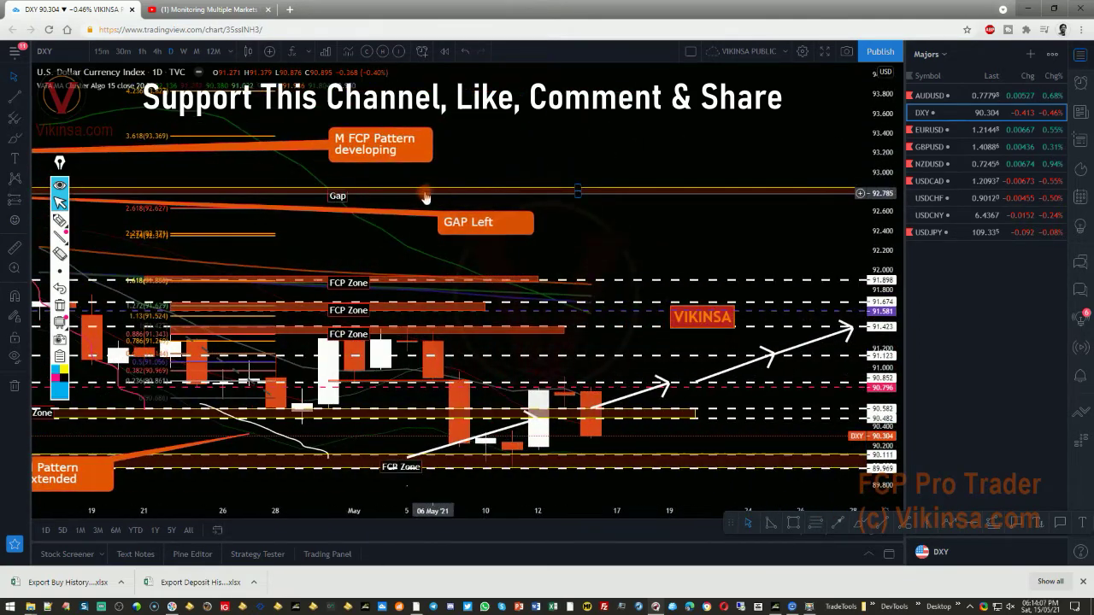
Switch the DXY chart to the 4h timeframe, hide the watchlist, and compare recent candles with the 90.582 and 90.852 levels.
click(158, 51)
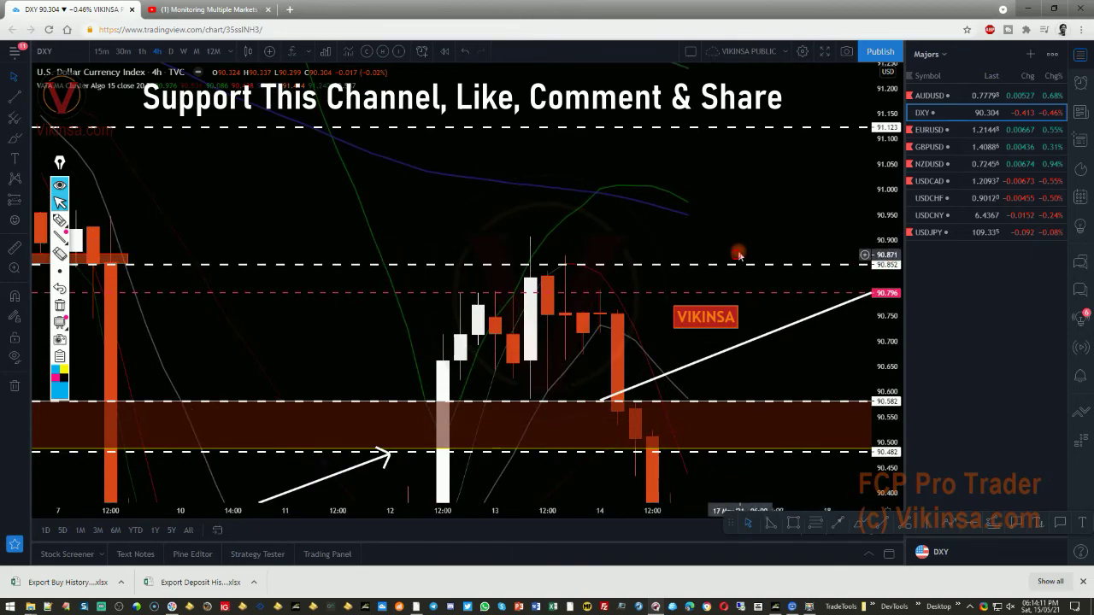
click(1081, 57)
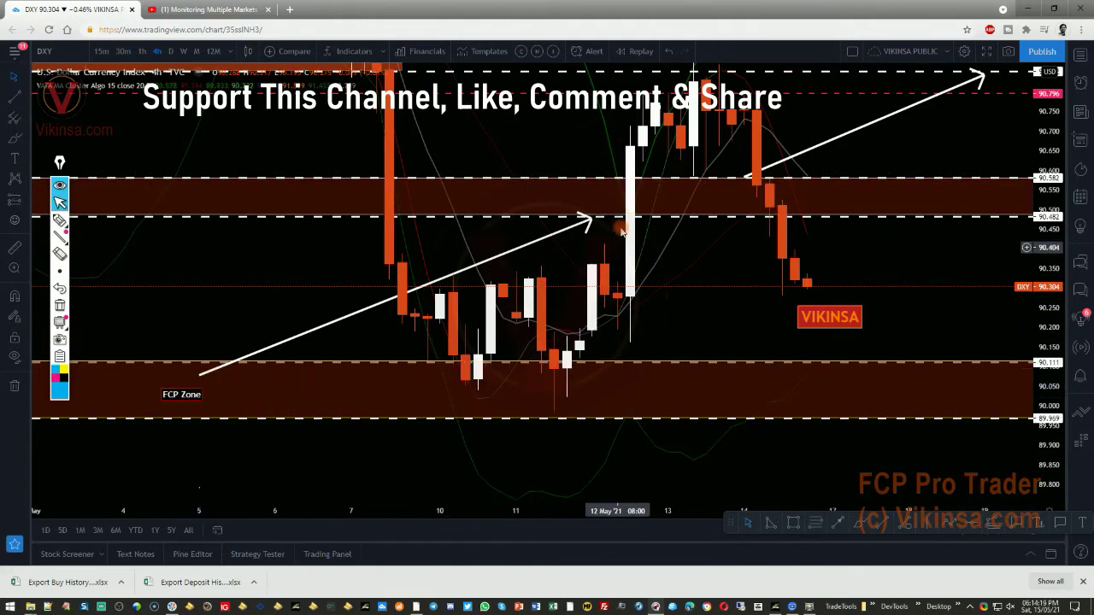
drag(724, 272, 626, 361)
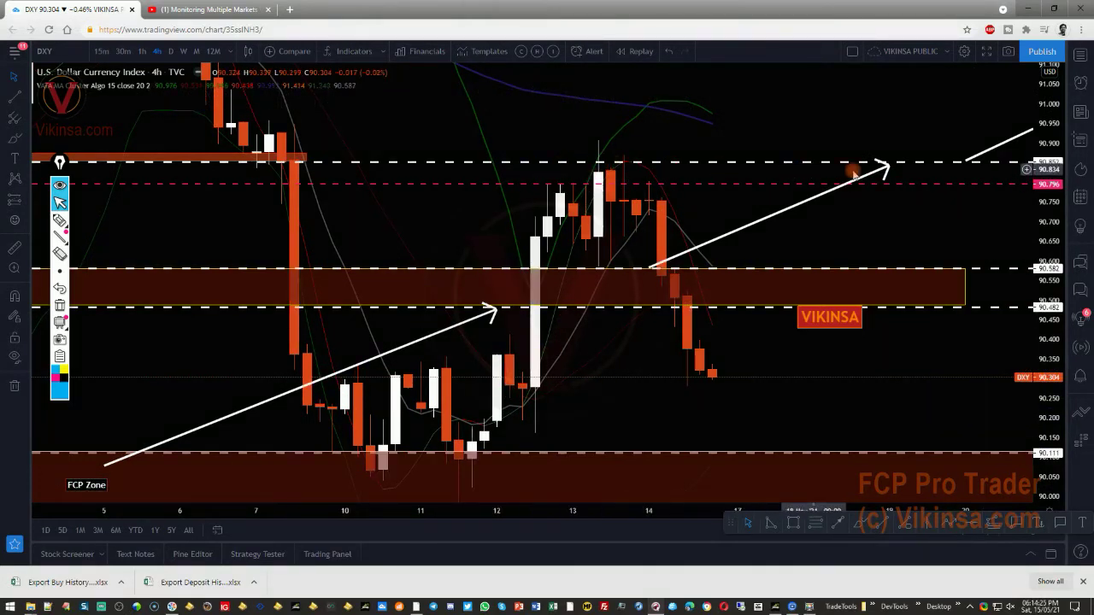
drag(901, 218, 790, 237)
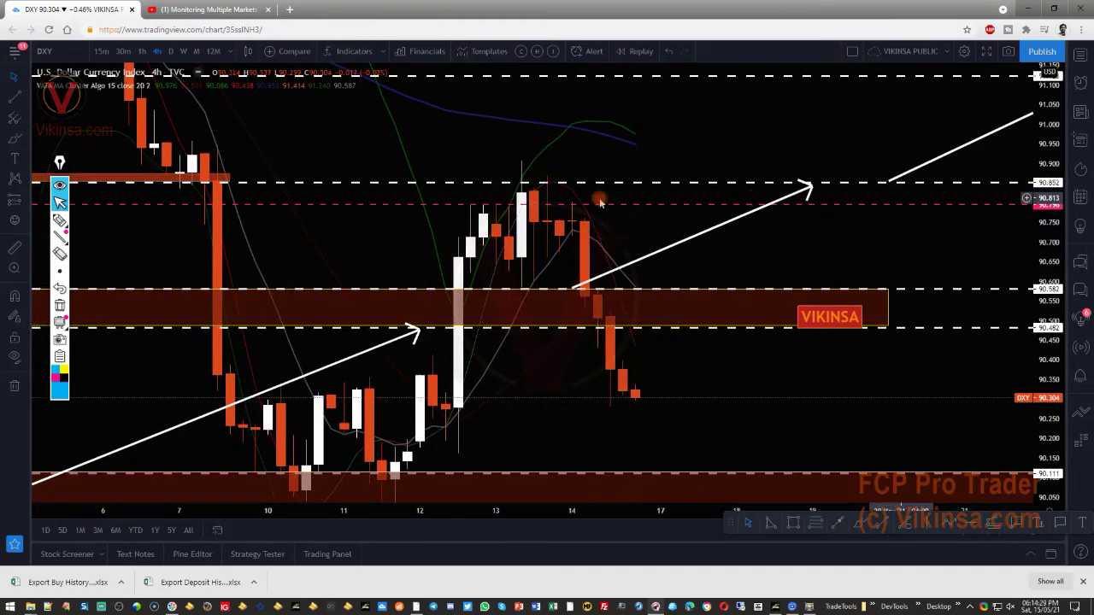
drag(663, 183, 475, 245)
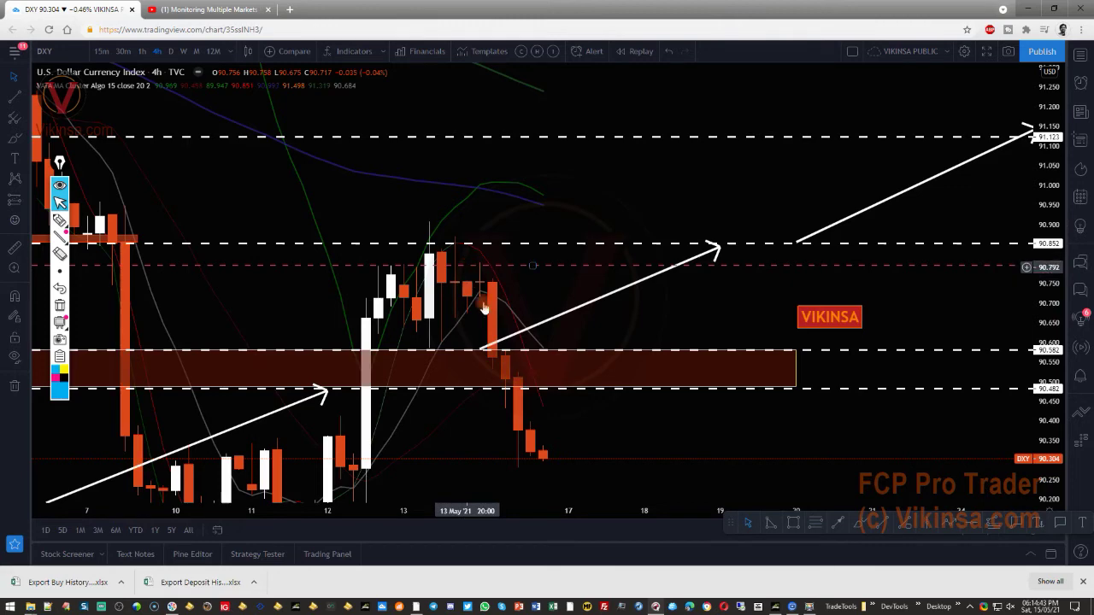
drag(633, 462, 696, 332)
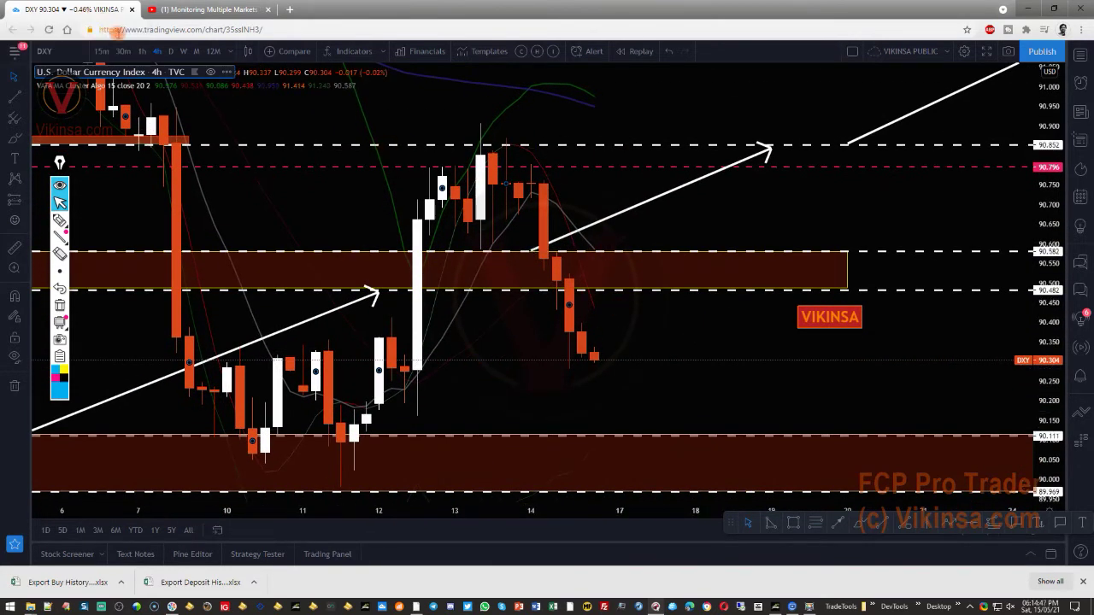
Switch the DXY chart to the 1h timeframe and stretch the price scale around the recent decline.
click(143, 52)
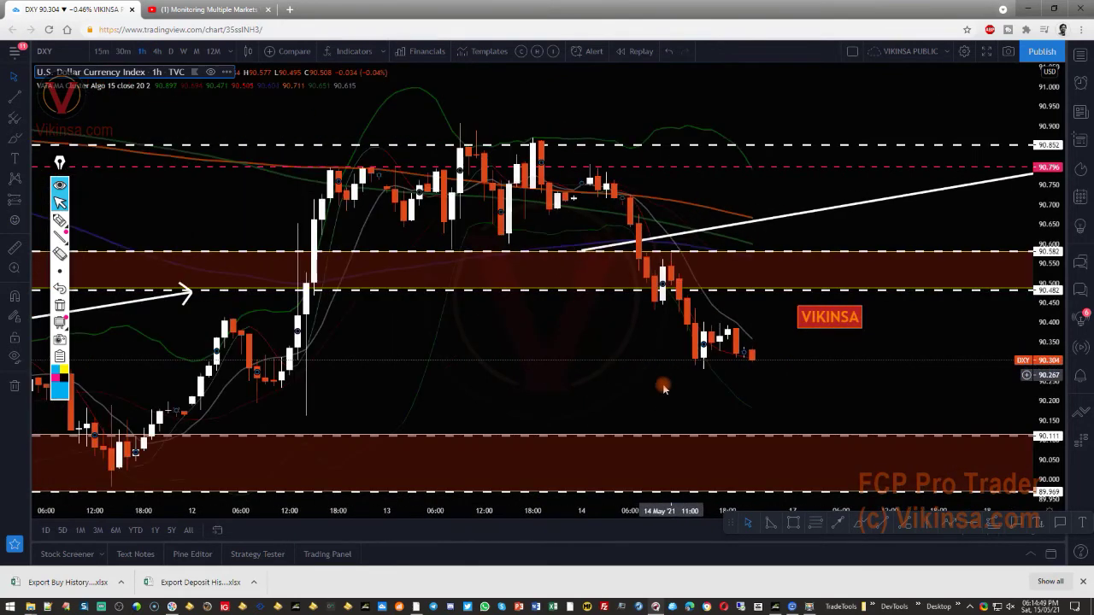
drag(1051, 347, 1050, 319)
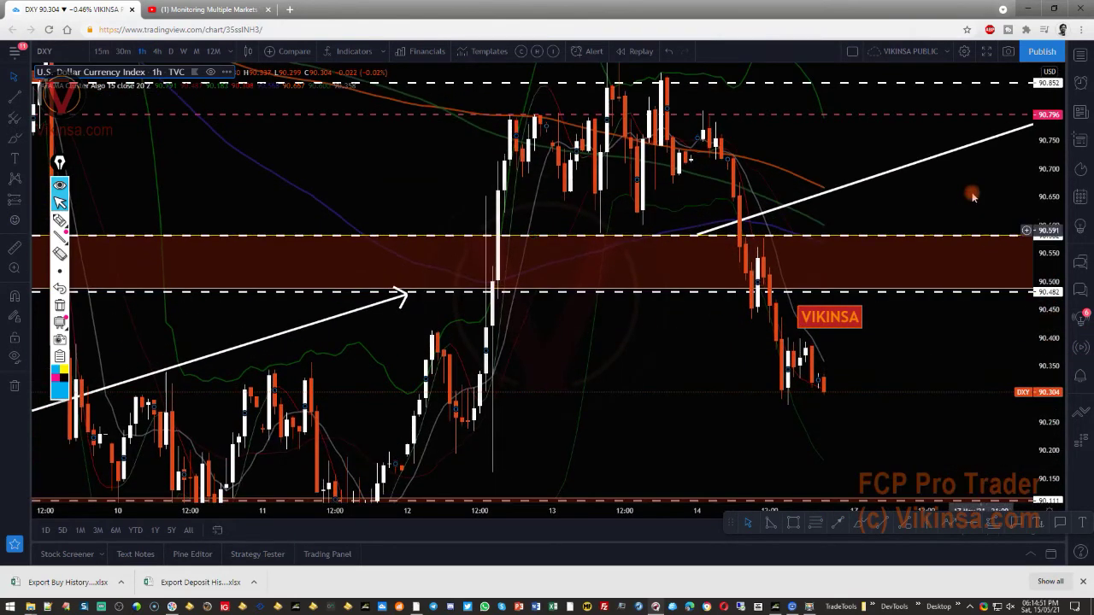
drag(979, 224, 969, 288)
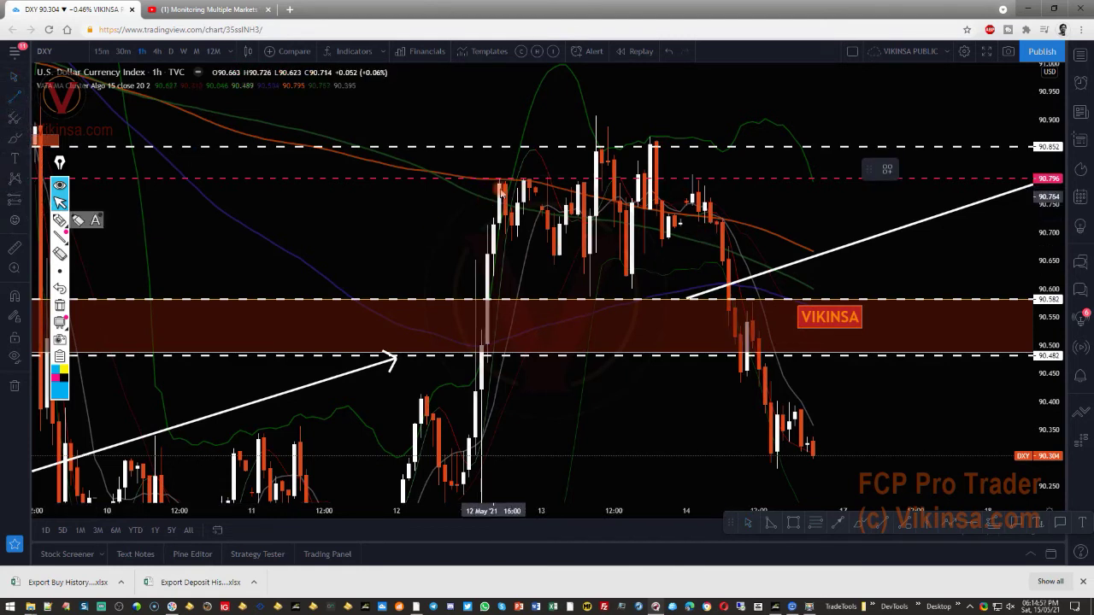
Outline the 1h consolidation between 12 and 14 May with a diamond made of trend lines.
mouse_move(481, 200)
mouse_down()
mouse_move(600, 110)
mouse_move(596, 298)
mouse_up()
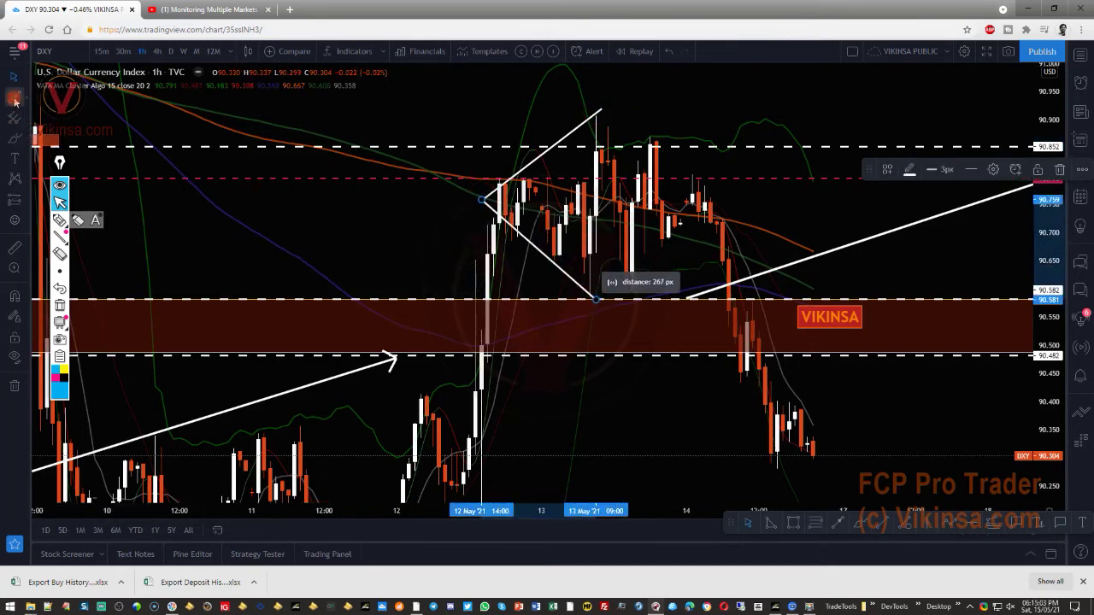
click(14, 98)
drag(600, 111, 722, 204)
drag(595, 298, 723, 202)
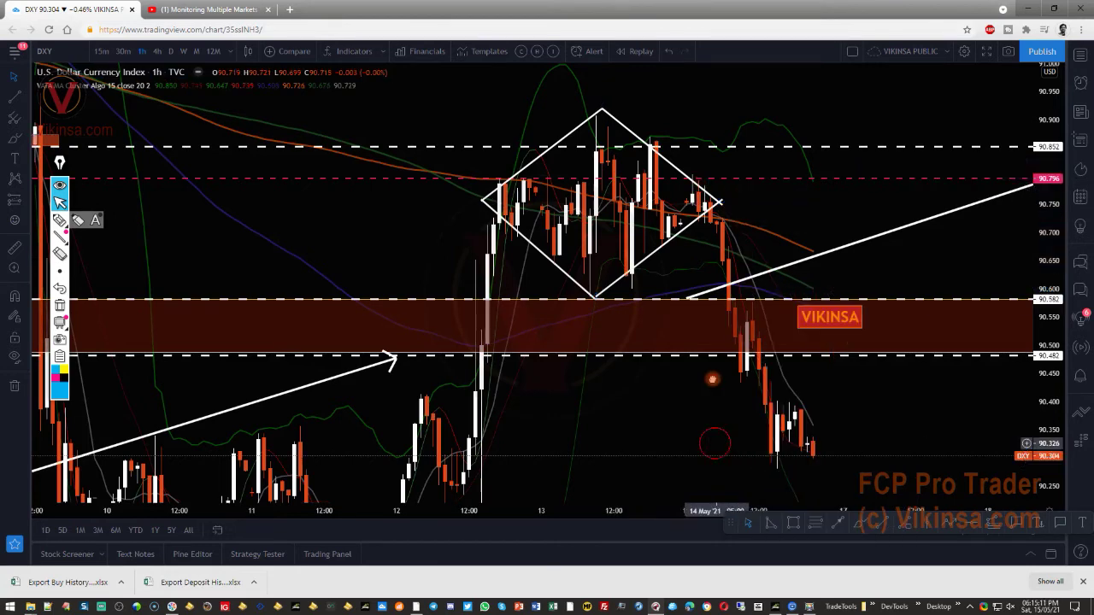
Remove the diamond and draw a Fibonacci retracement from the 12 May low at 90.163 to the 13 May high at 90.911.
drag(715, 404, 715, 350)
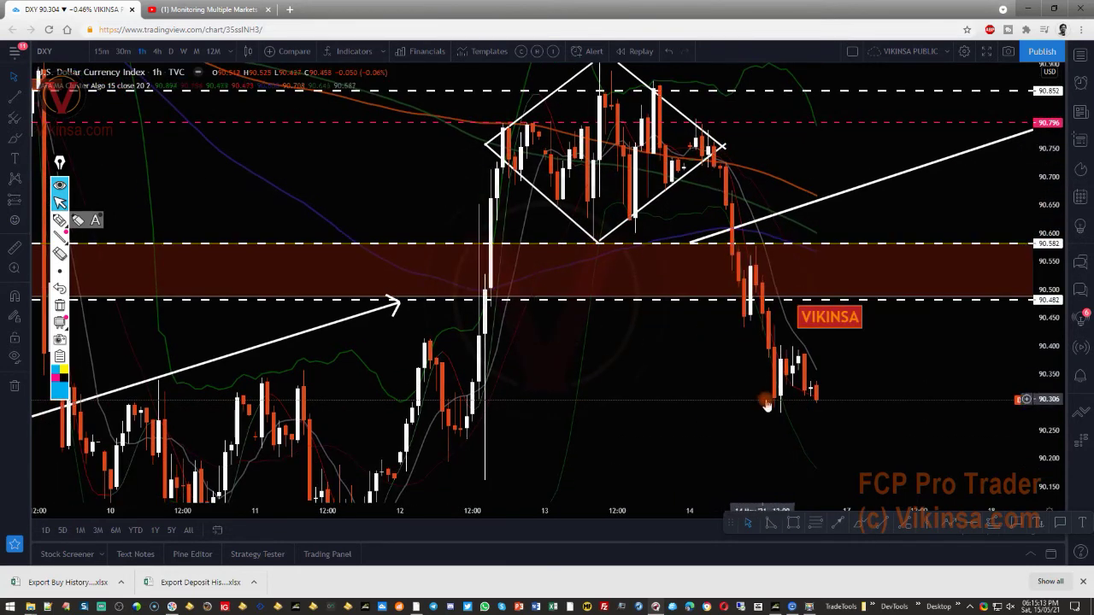
drag(1054, 345, 1058, 386)
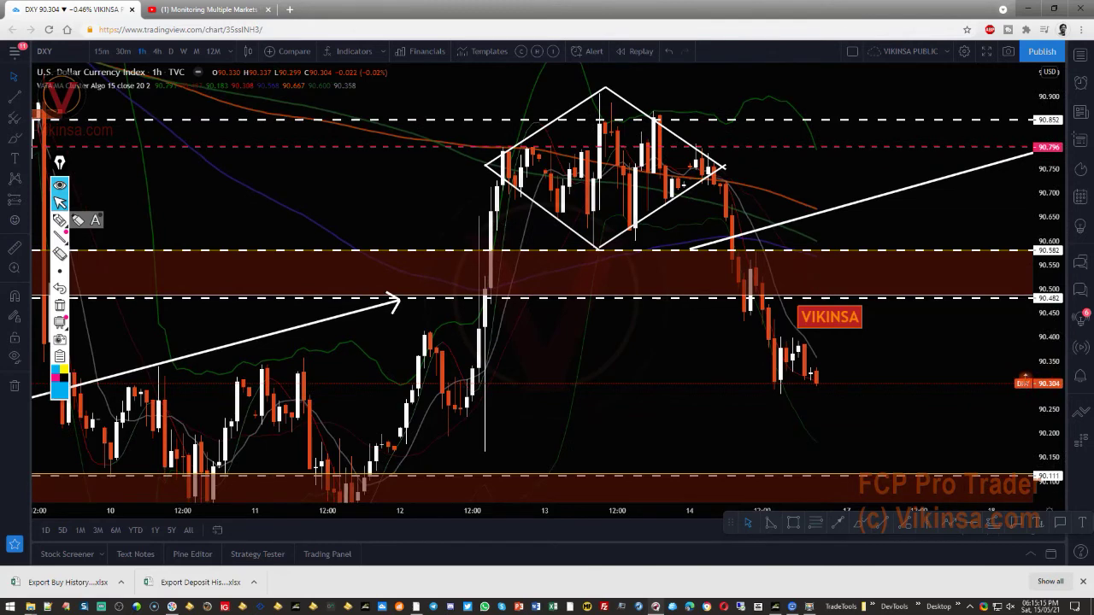
drag(708, 416, 646, 428)
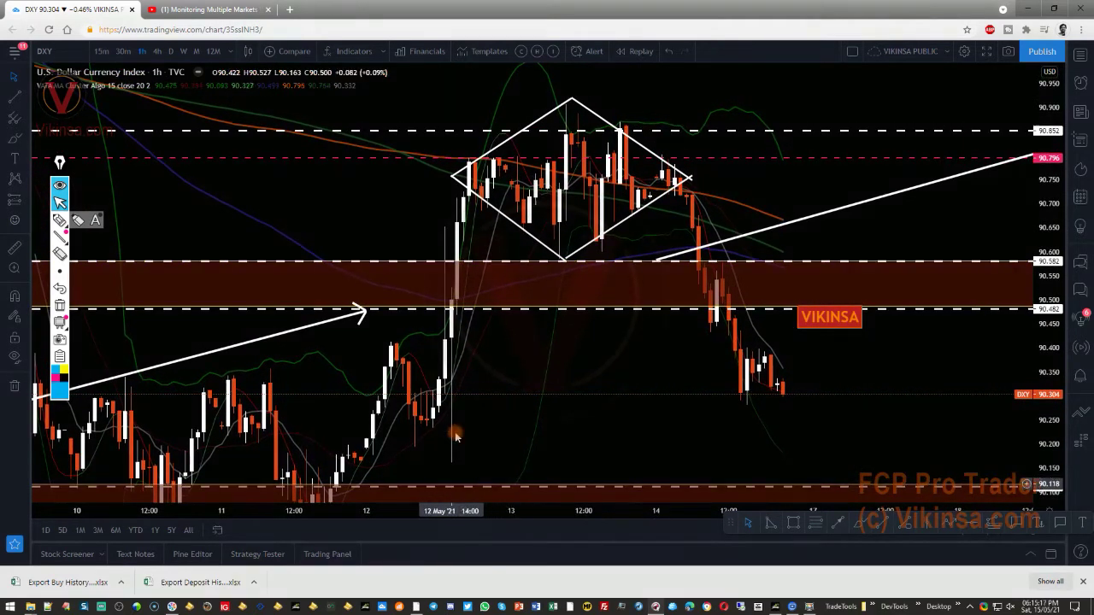
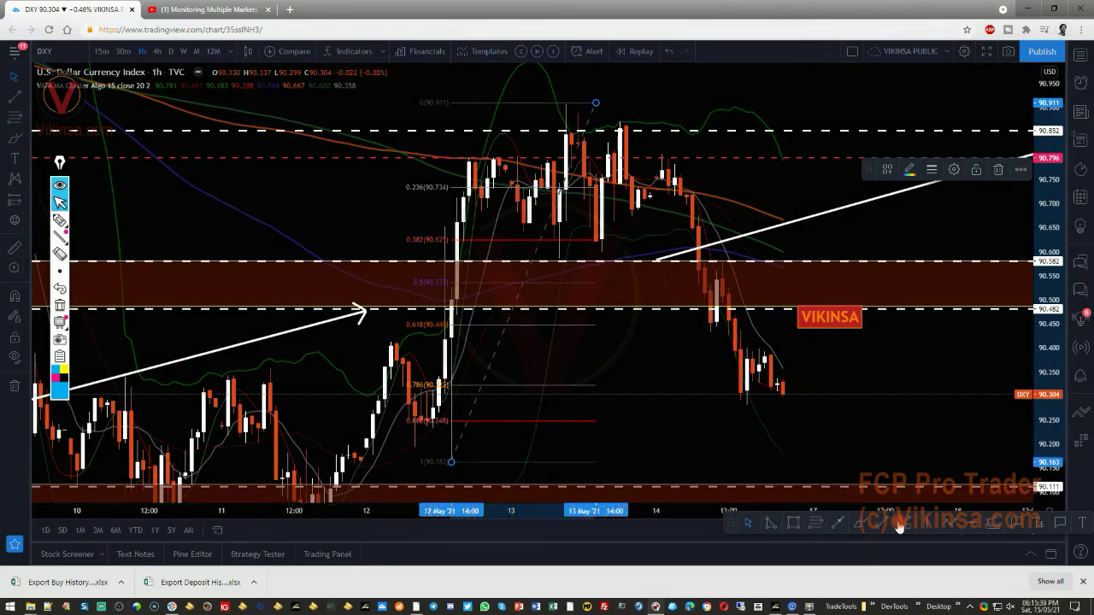
Draw a rectangle between 90.254 and 90.163, running from 12 May to 17 May across the lower Fibonacci levels.
drag(743, 530, 338, 104)
click(388, 98)
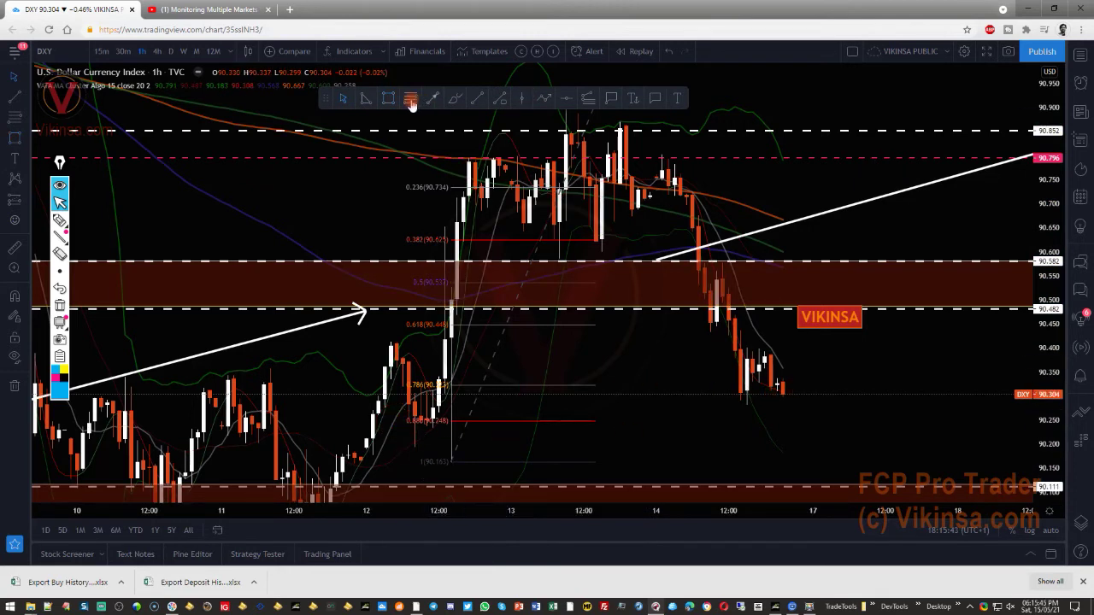
mouse_move(402, 419)
mouse_down()
mouse_move(899, 451)
mouse_move(916, 463)
mouse_up()
Change the fill colour of the rectangle over the lower Fibonacci levels to dark red.
click(931, 170)
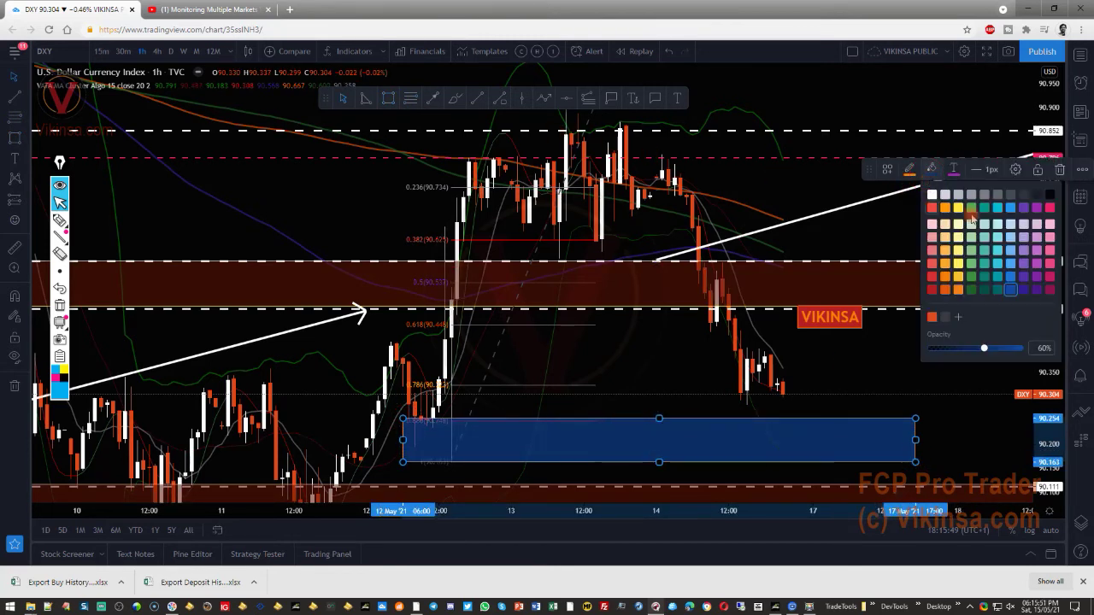
click(945, 291)
click(909, 169)
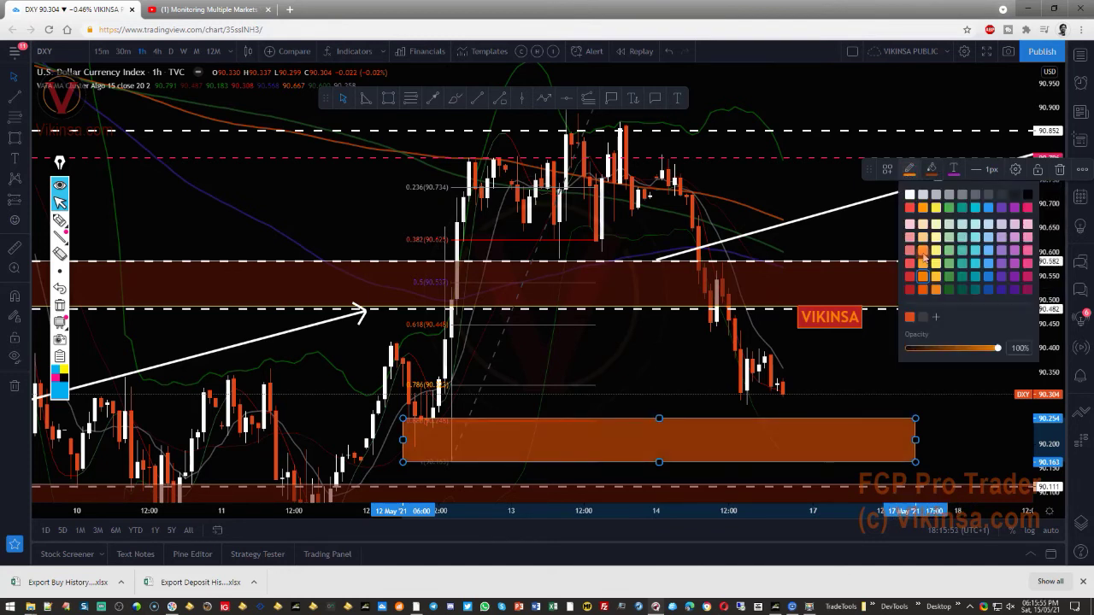
click(931, 169)
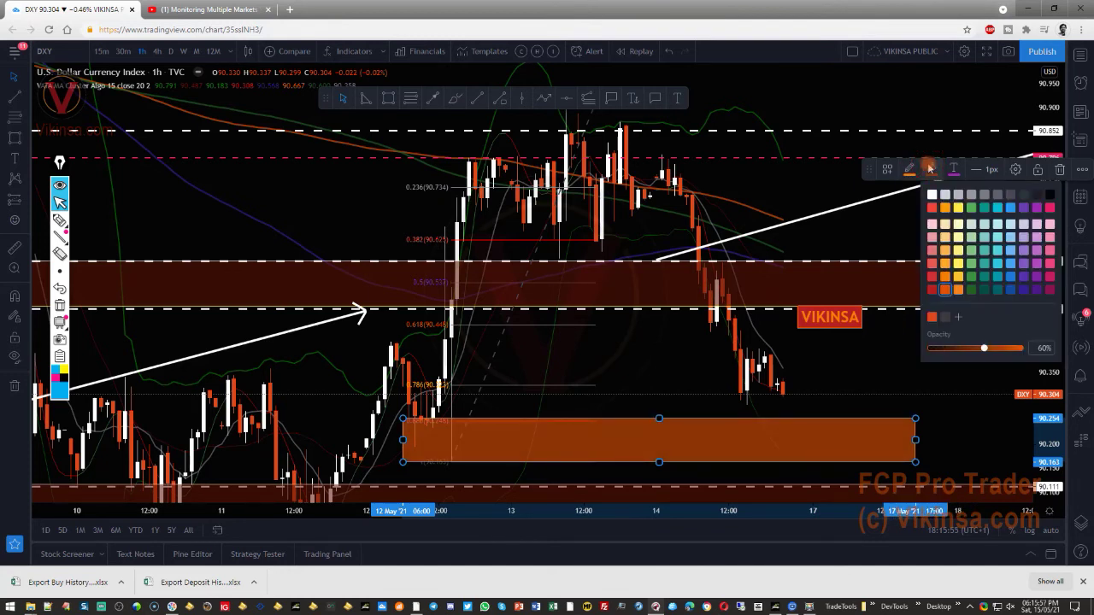
click(932, 289)
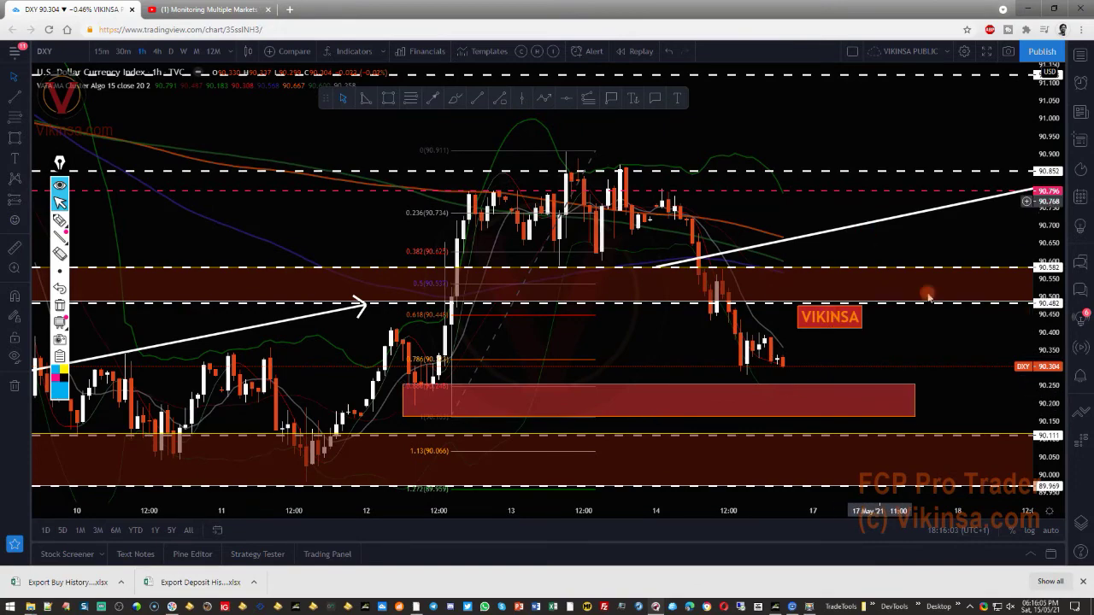
Draw an upward arrow from inside the red zone at 90.189 to 90.423, just beyond the latest candle.
scroll(847, 354, right, 5)
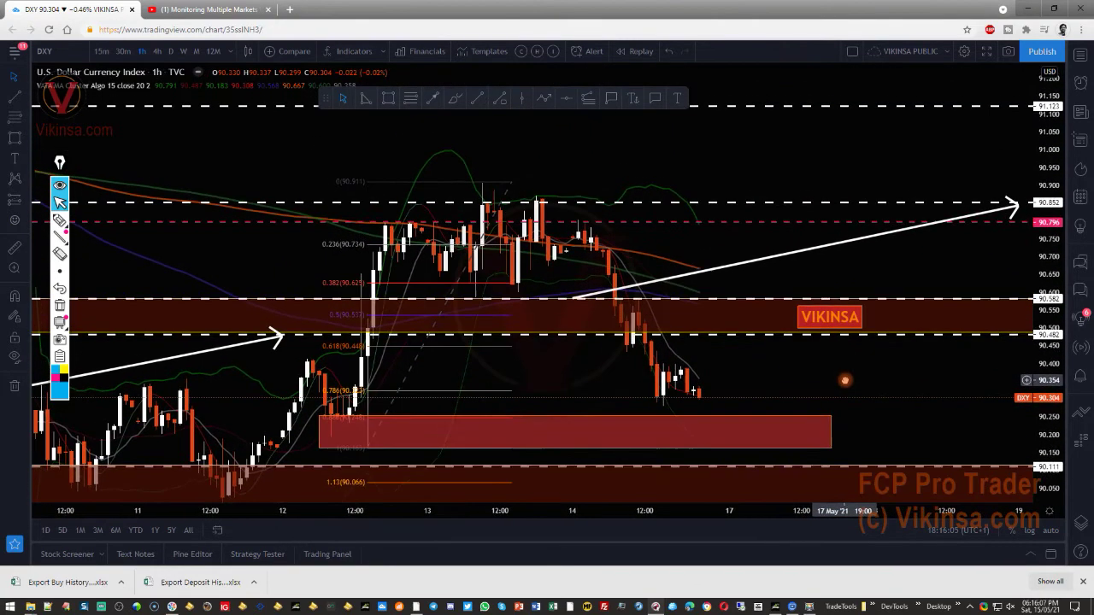
click(433, 99)
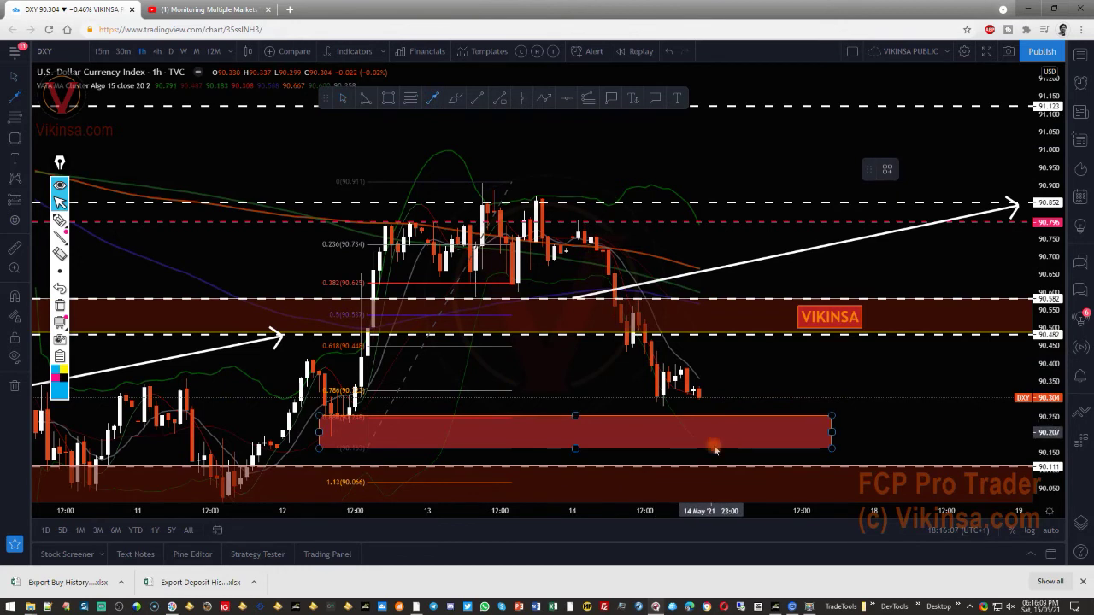
click(699, 438)
click(747, 358)
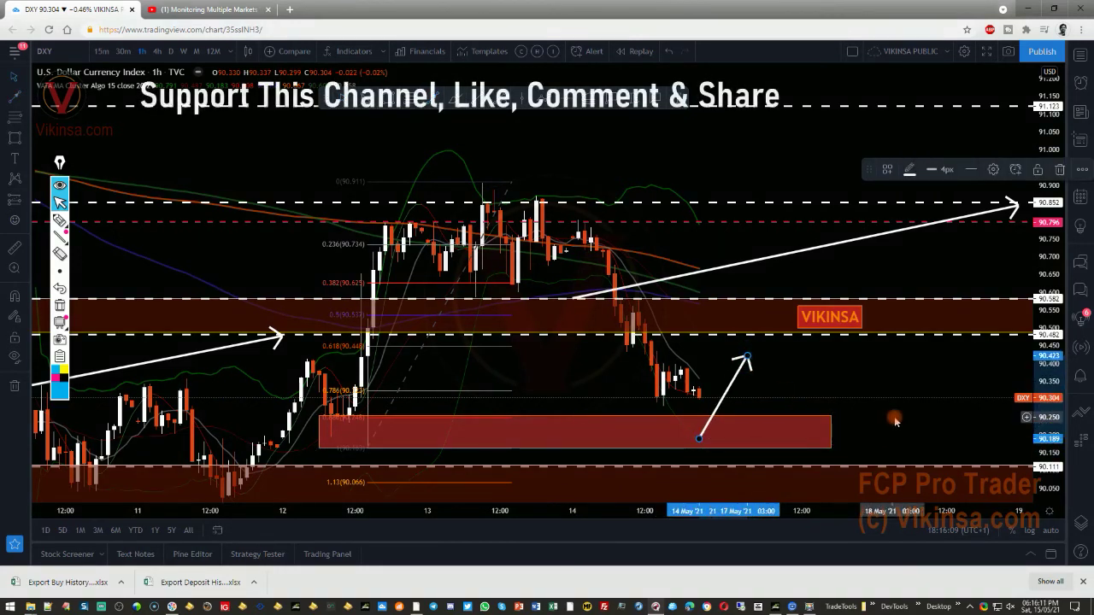
click(706, 446)
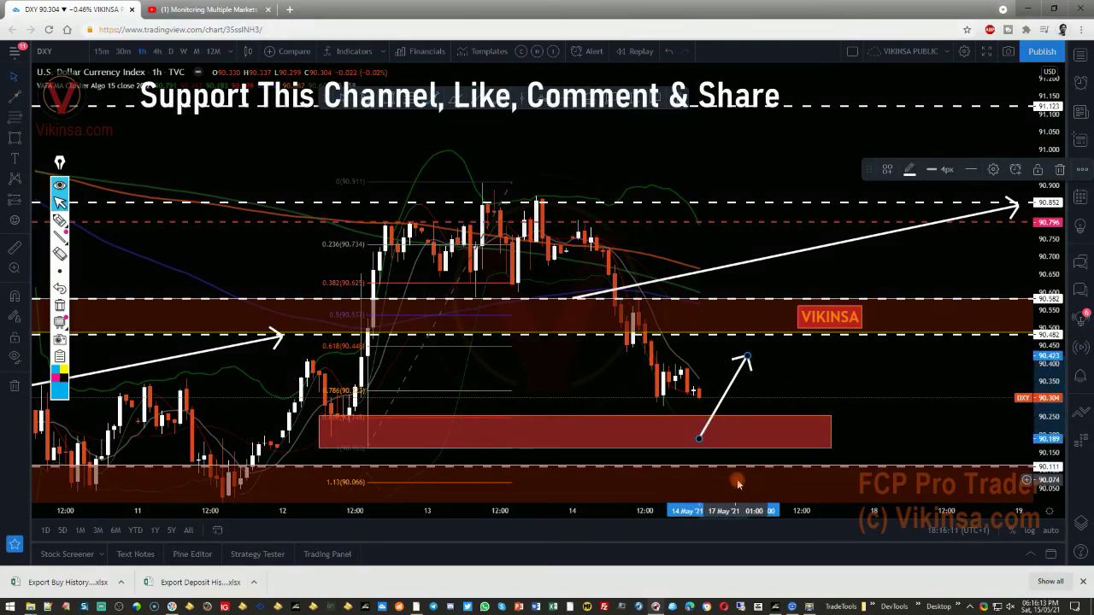
Place FCP Zone labels on the red zone and on the two larger zones above and below it, near the latest candles.
drag(843, 408, 757, 291)
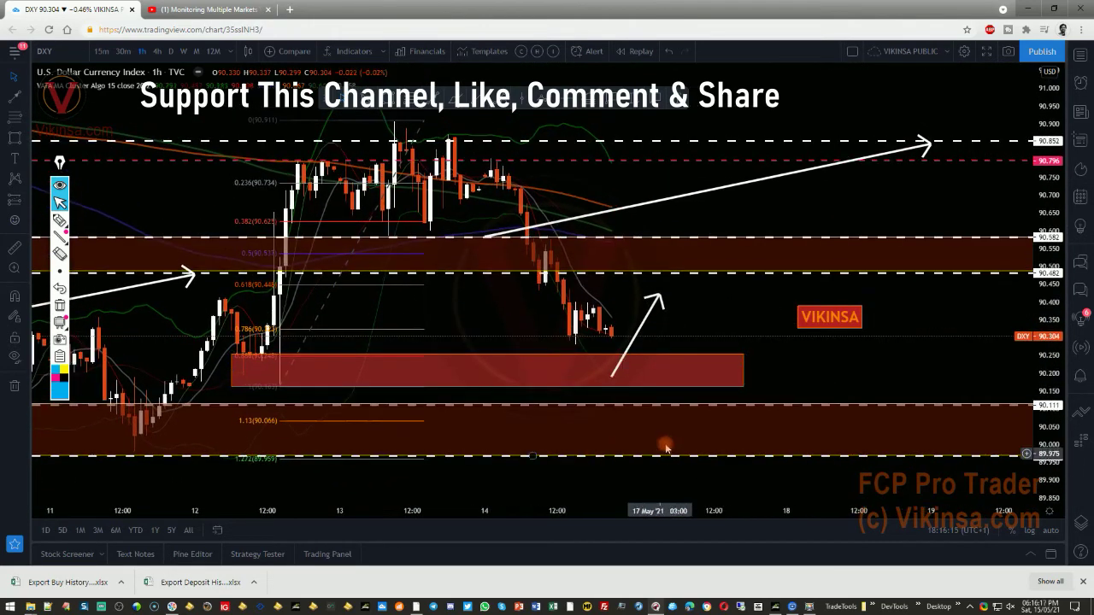
scroll(249, 444, down, 2)
scroll(308, 444, down, 3)
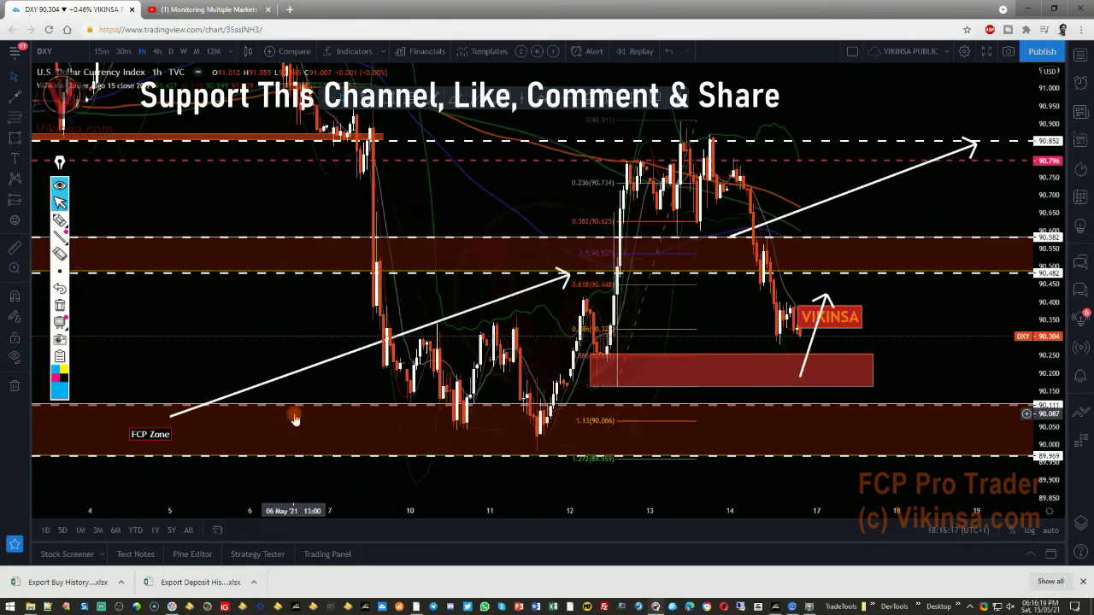
mouse_move(366, 443)
mouse_down()
mouse_move(950, 431)
mouse_move(949, 258)
mouse_move(852, 369)
mouse_move(872, 373)
mouse_up()
click(953, 333)
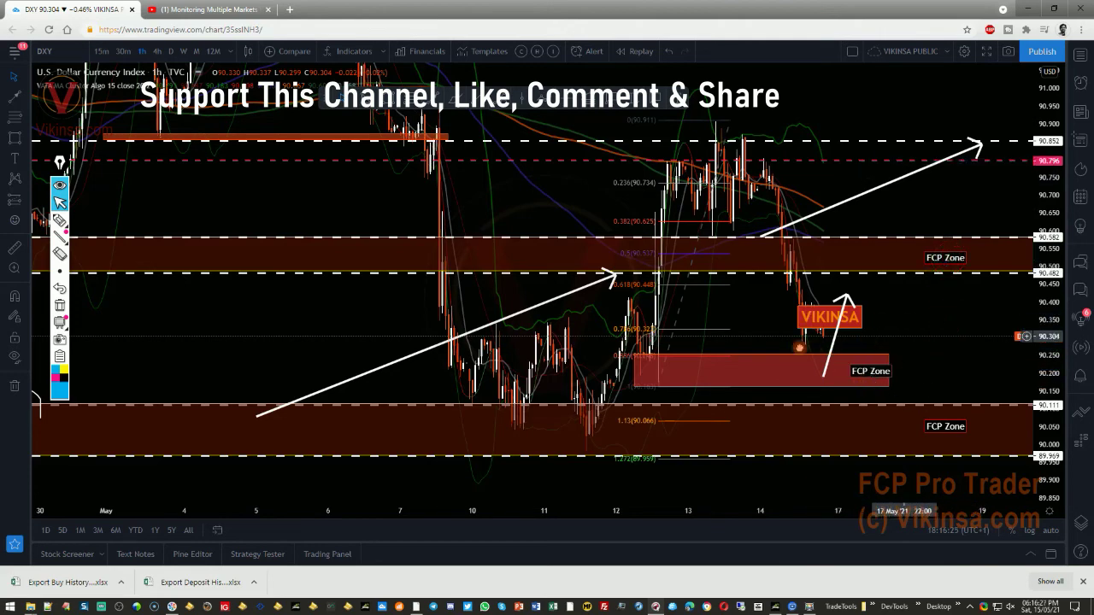
scroll(953, 338, right, 5)
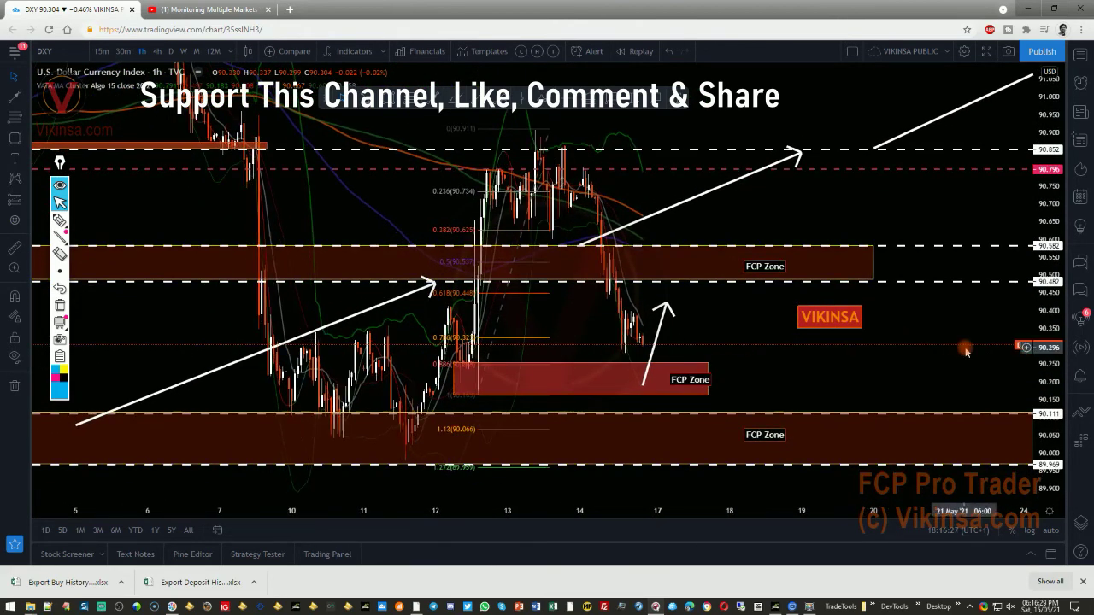
scroll(770, 360, right, 1)
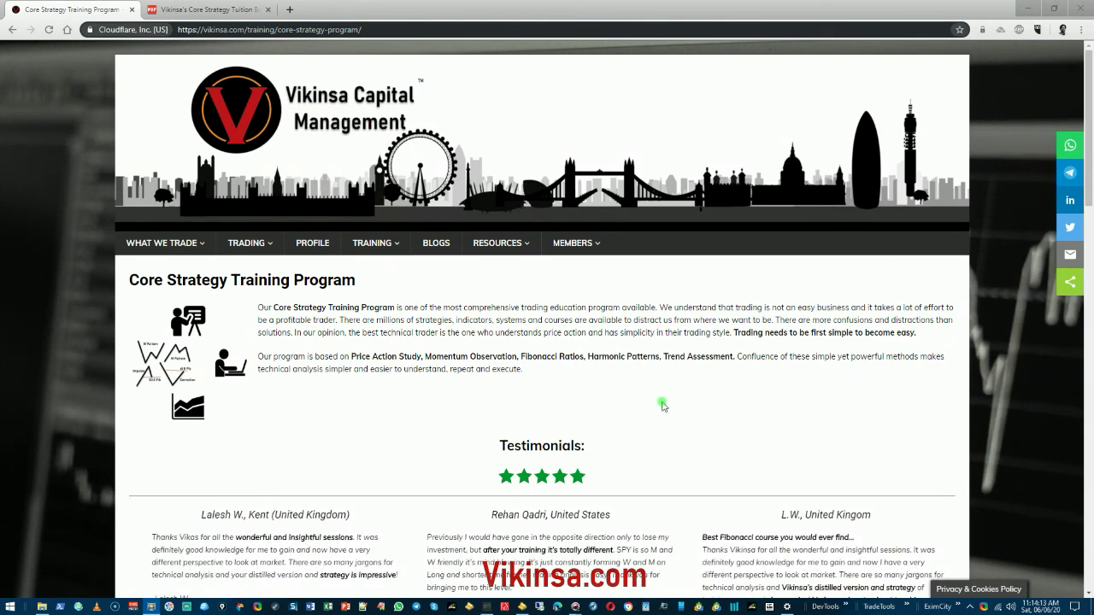
Review the Core Strategy Training Program page on the Vikinsa website down to How To Book, and open its brochure to examine tuition structure and fees.
mouse_move(383, 243)
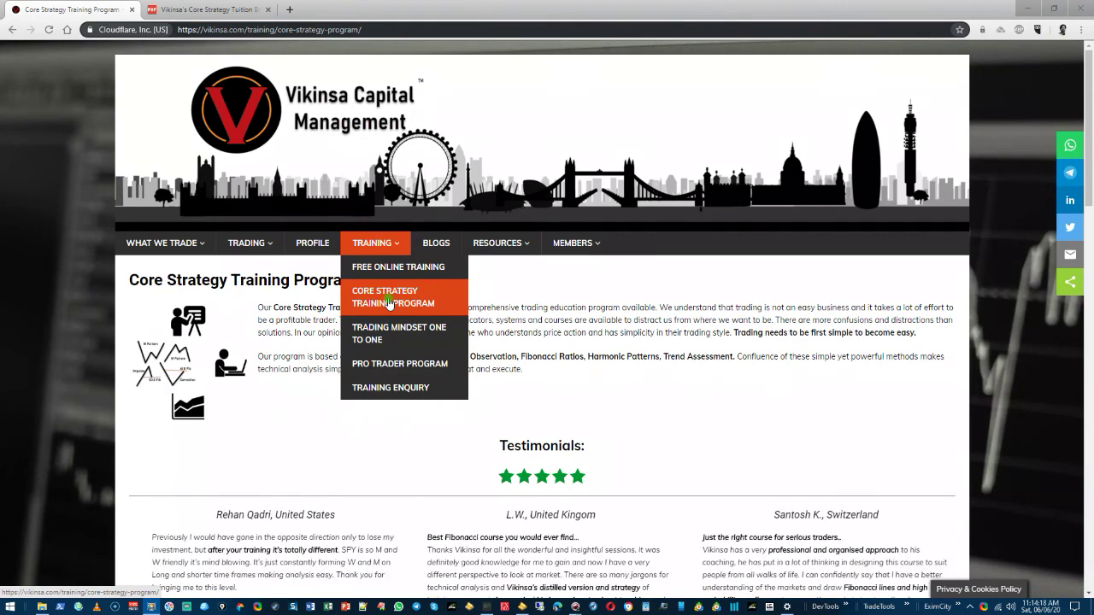
scroll(772, 400, down, 4)
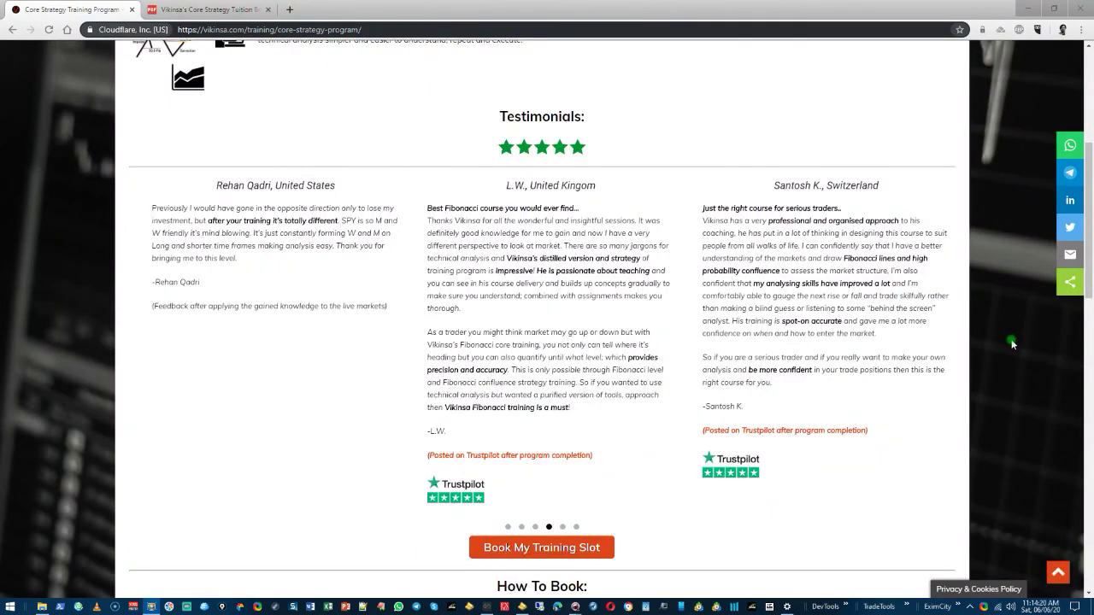
scroll(1012, 344, down, 4)
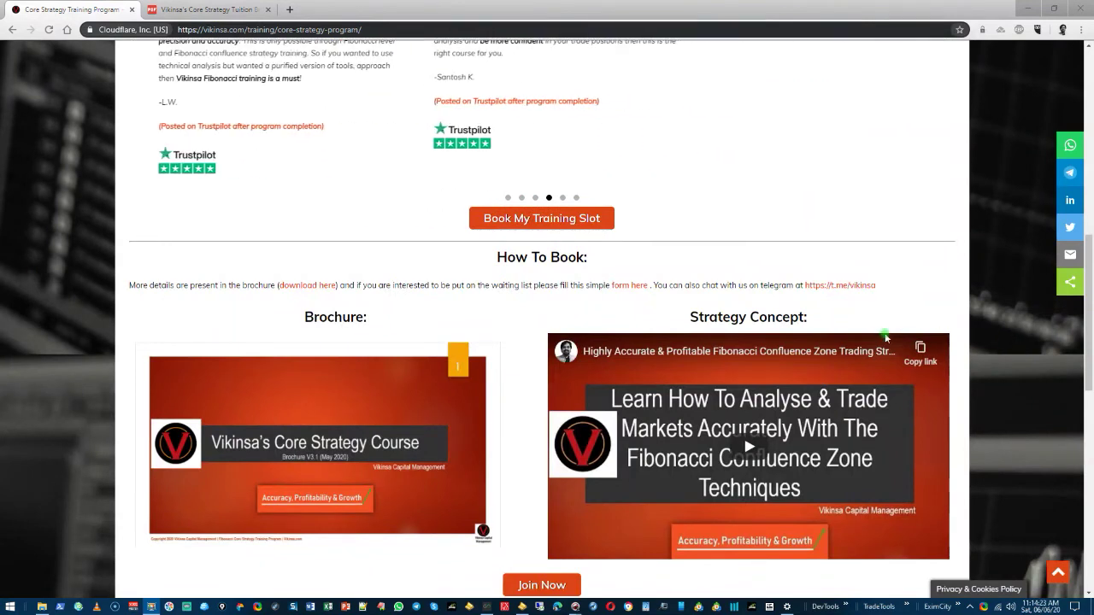
click(308, 286)
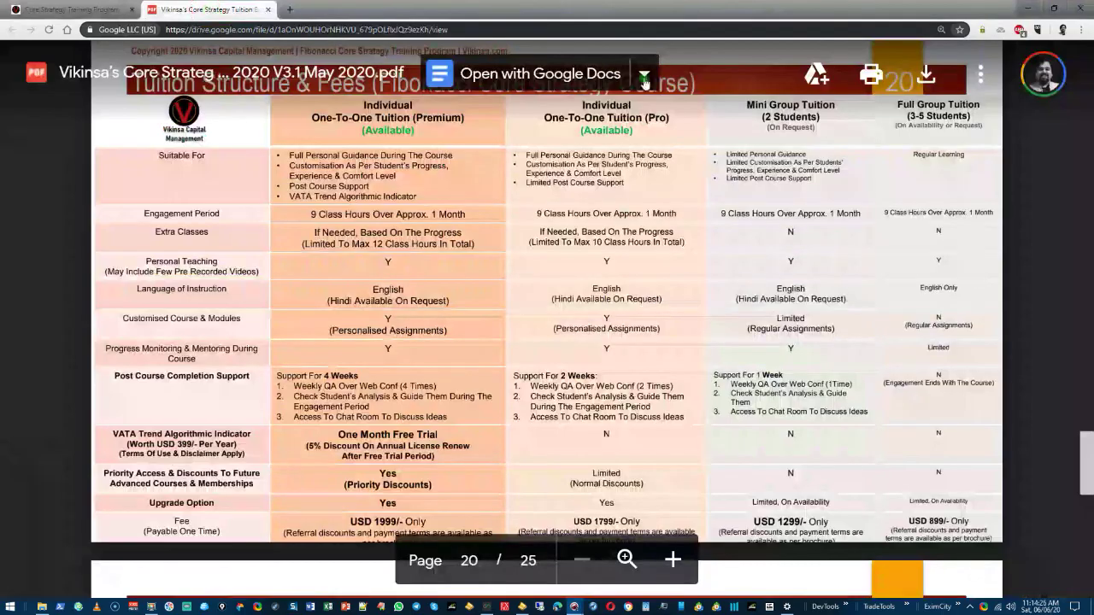
drag(1091, 470, 1086, 308)
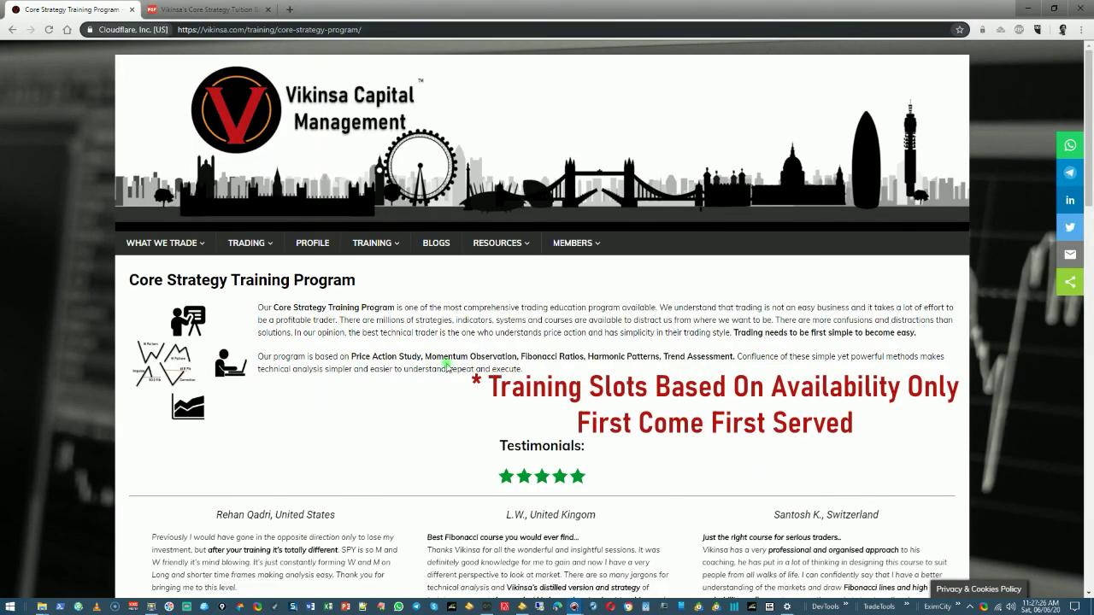
mouse_move(373, 243)
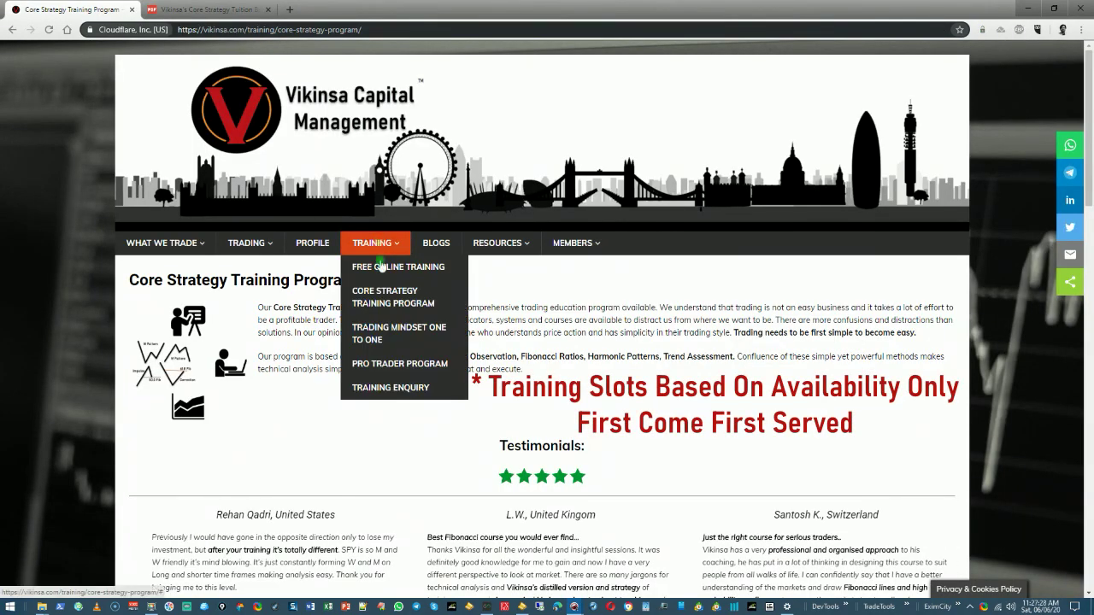